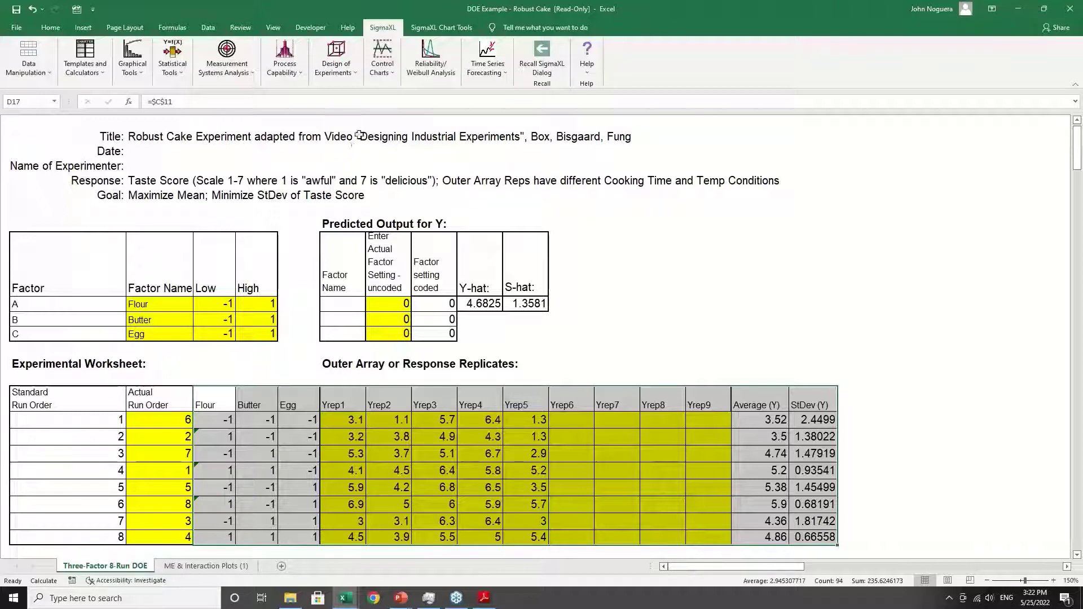
Generate the Main Effects & Interaction Plots from the Three-Factor 8-Run DOE template and enlarge the sheet view to 120%.
{"action": "left_click", "coordinate": [344, 70]}
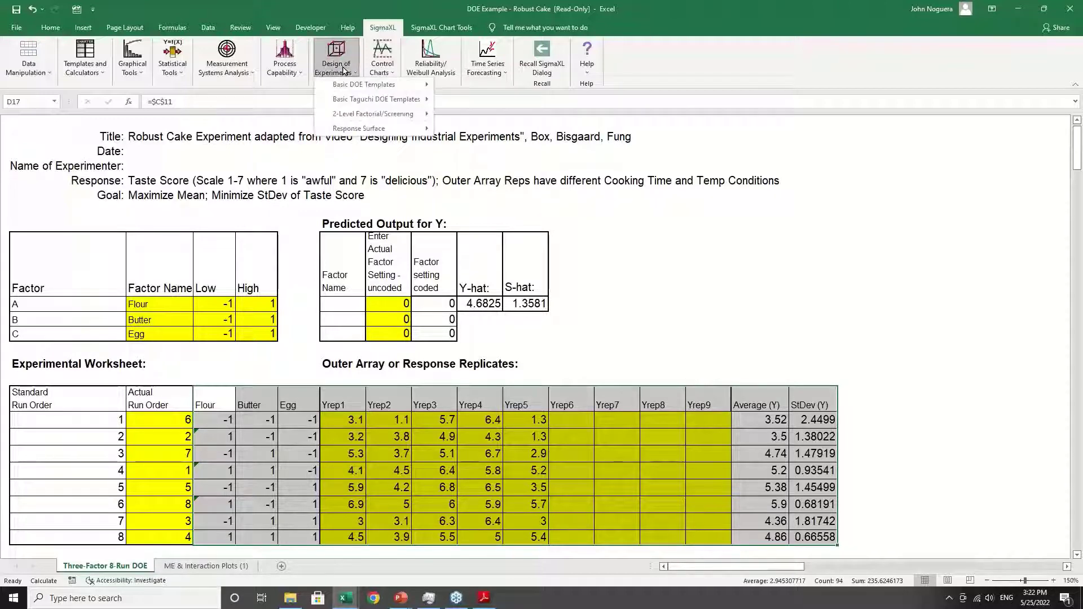
{"action": "mouse_move", "coordinate": [346, 84]}
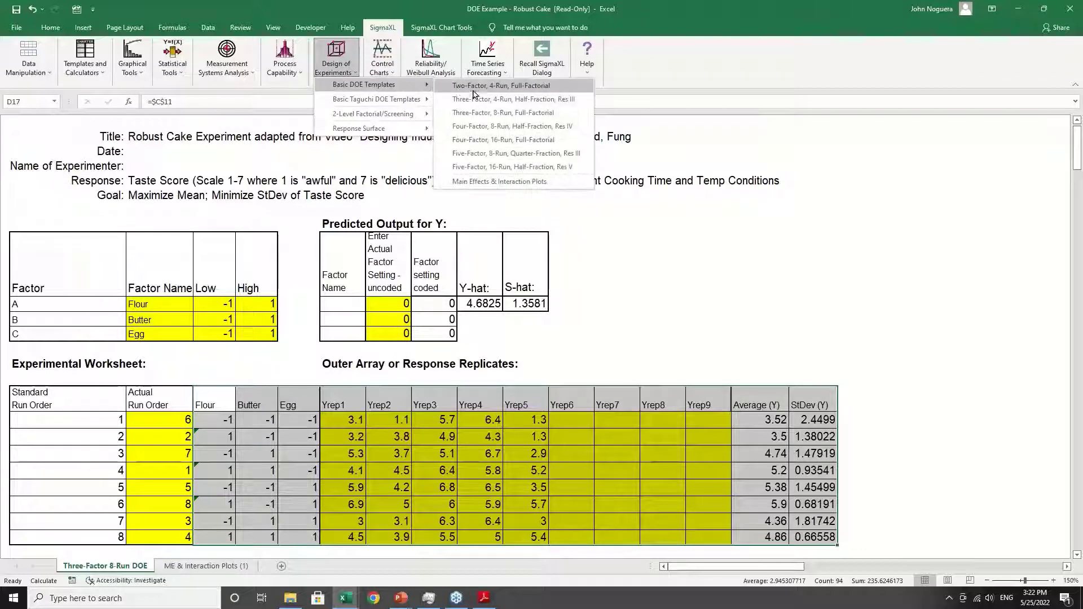
{"action": "left_click", "coordinate": [486, 183]}
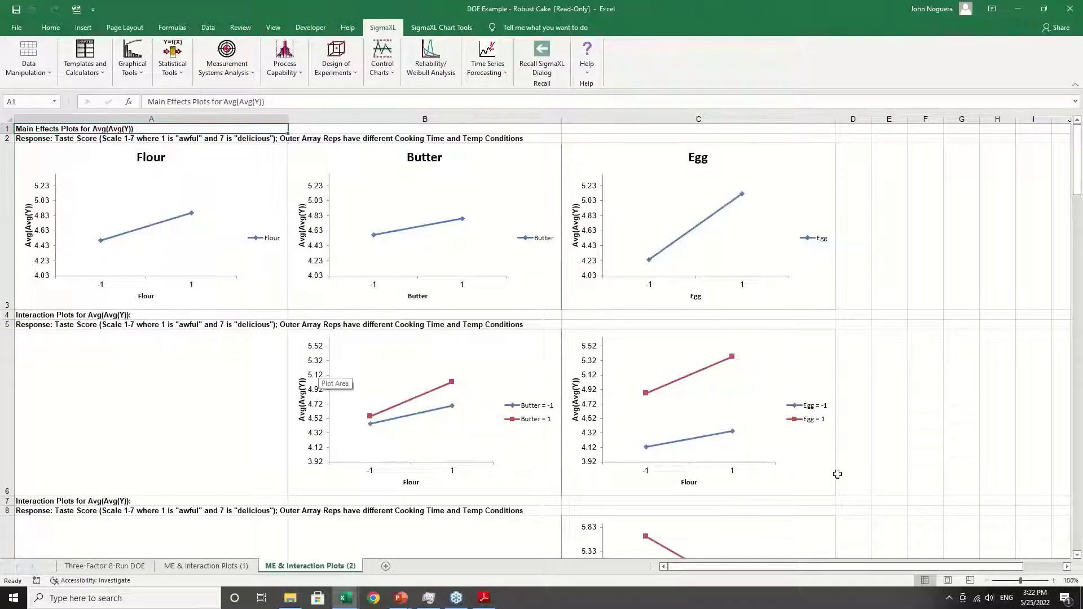
{"action": "left_click", "coordinate": [1053, 581]}
{"action": "left_click", "coordinate": [1053, 580]}
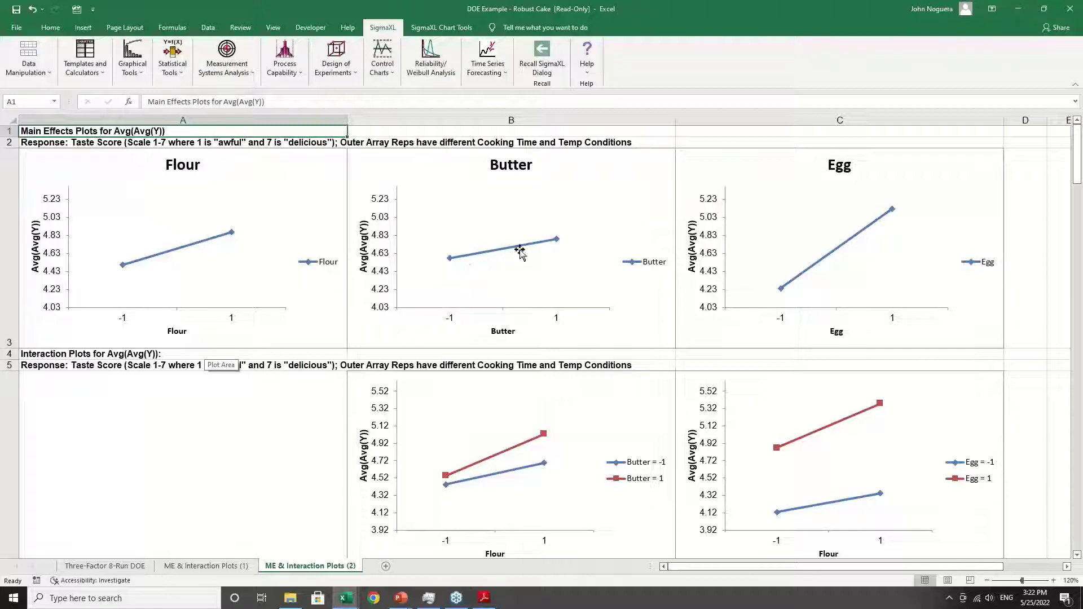
Examine the main effects and Butter–Egg interaction plots for the average, and Flour's effect on the standard deviation.
{"action": "mouse_move", "coordinate": [562, 247]}
{"action": "left_click_drag", "start_coordinate": [1077, 556], "coordinate": [1077, 557]}
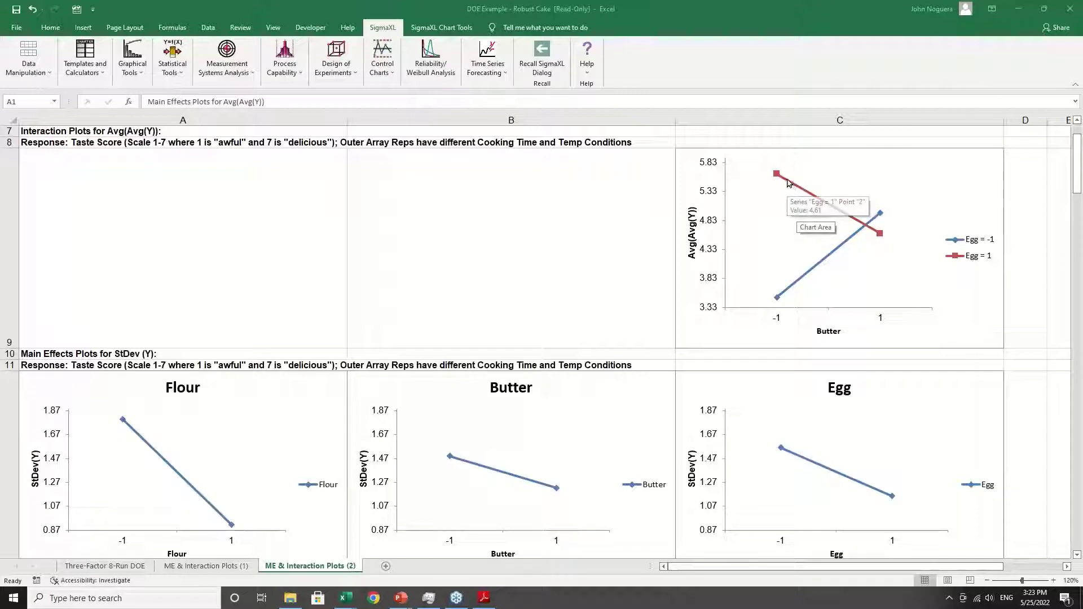
{"action": "mouse_move", "coordinate": [778, 178]}
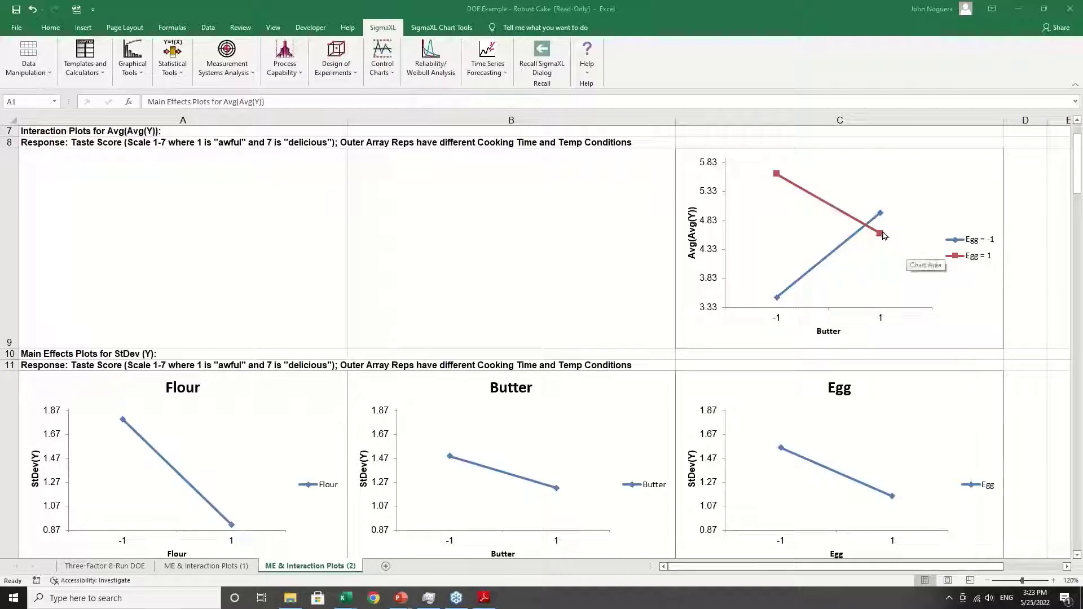
{"action": "mouse_move", "coordinate": [881, 235]}
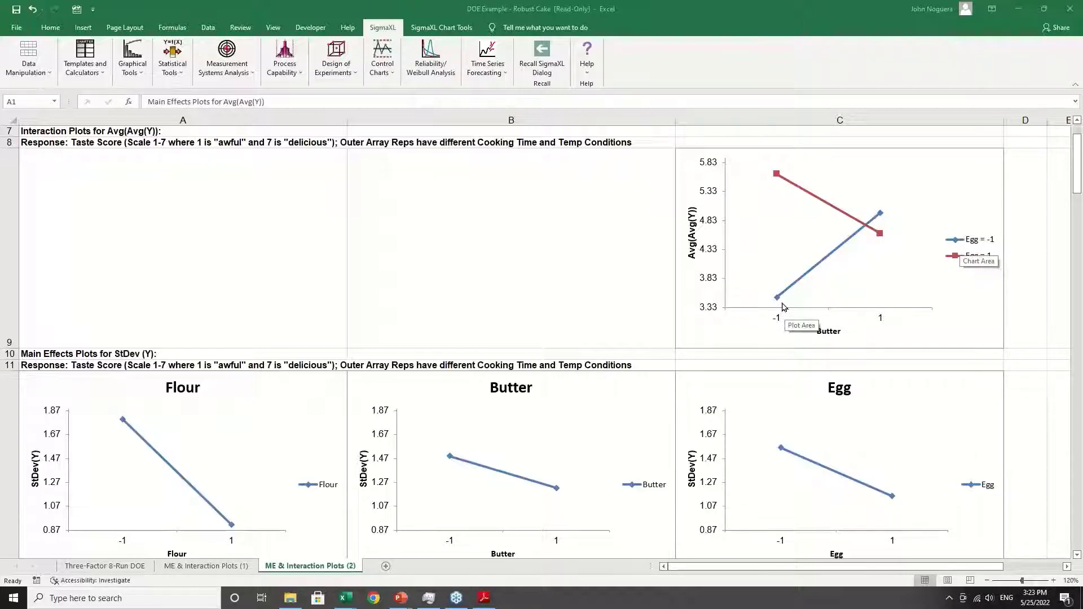
{"action": "mouse_move", "coordinate": [777, 300]}
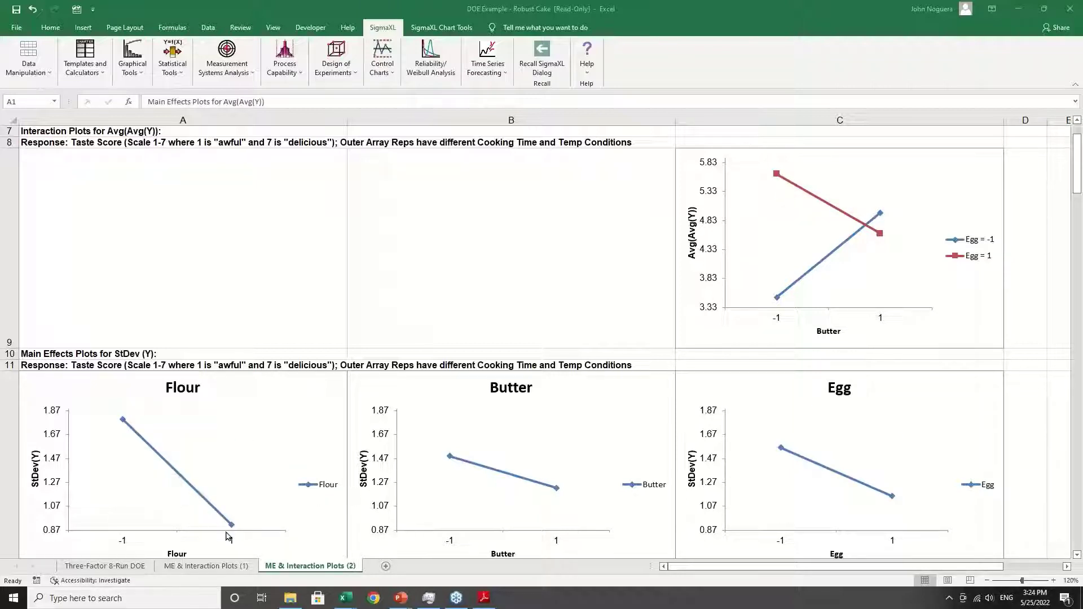
{"action": "mouse_move", "coordinate": [122, 428]}
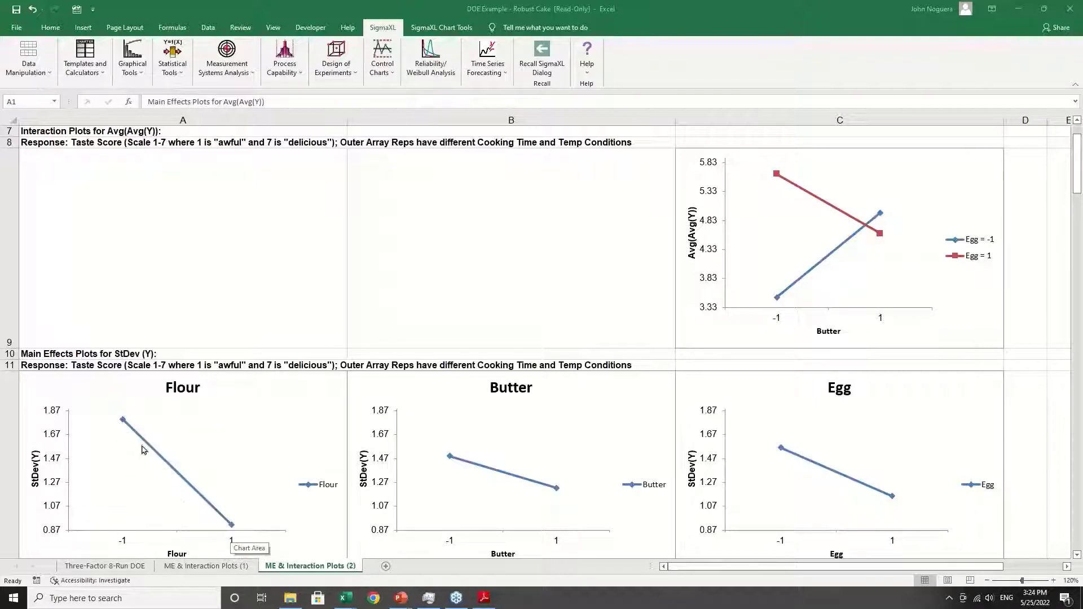
{"action": "mouse_move", "coordinate": [231, 526]}
{"action": "mouse_move", "coordinate": [777, 177]}
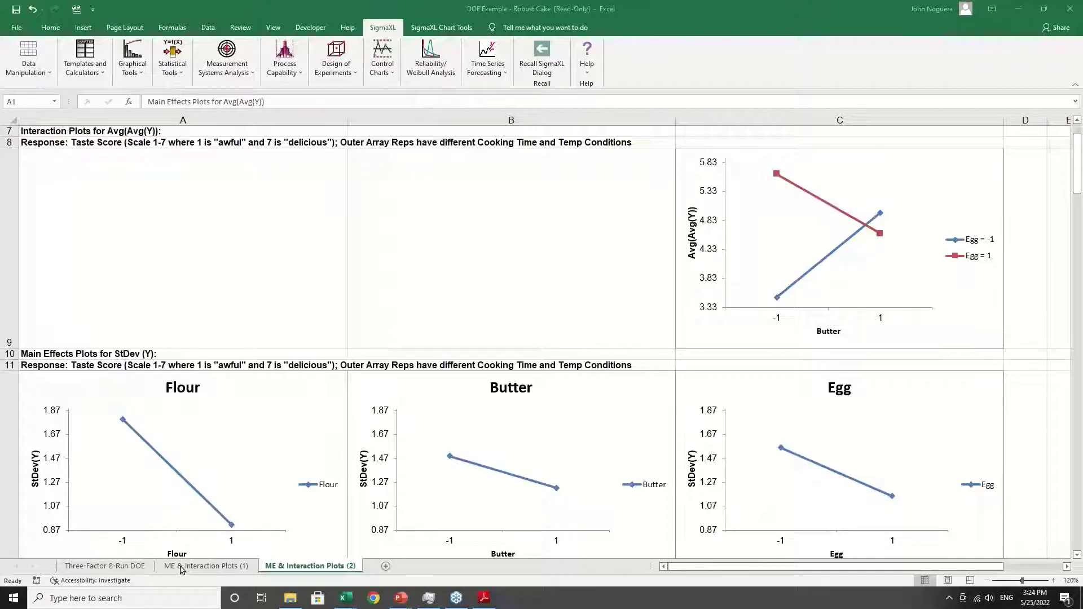
Start an Advanced Multiple Regression fit on the Three-Factor 8-Run DOE data with Average (Y) as the numeric response.
{"action": "left_click", "coordinate": [117, 566]}
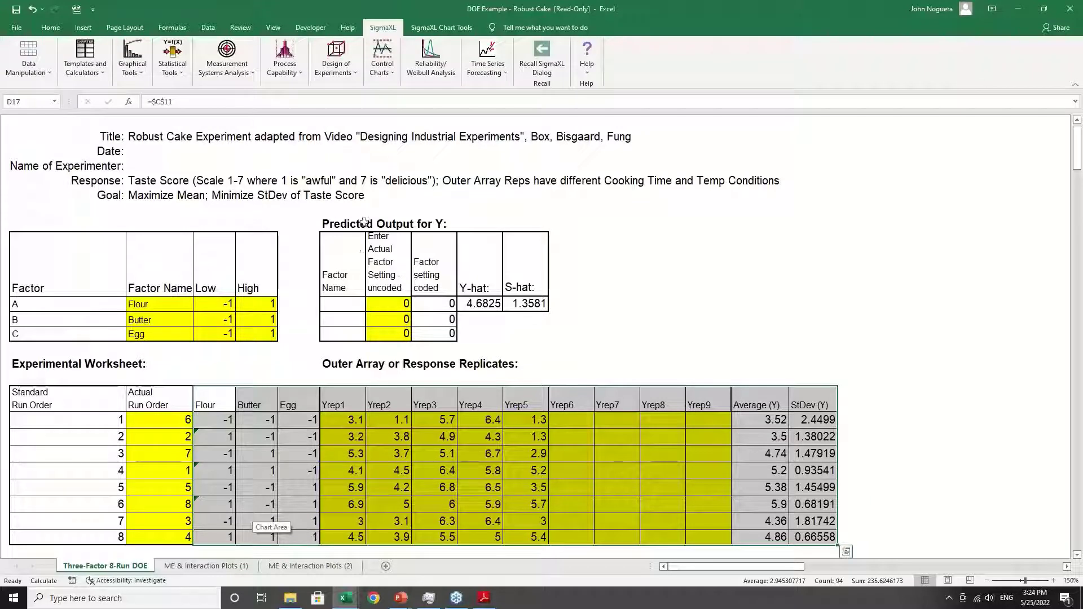
{"action": "left_click", "coordinate": [173, 67]}
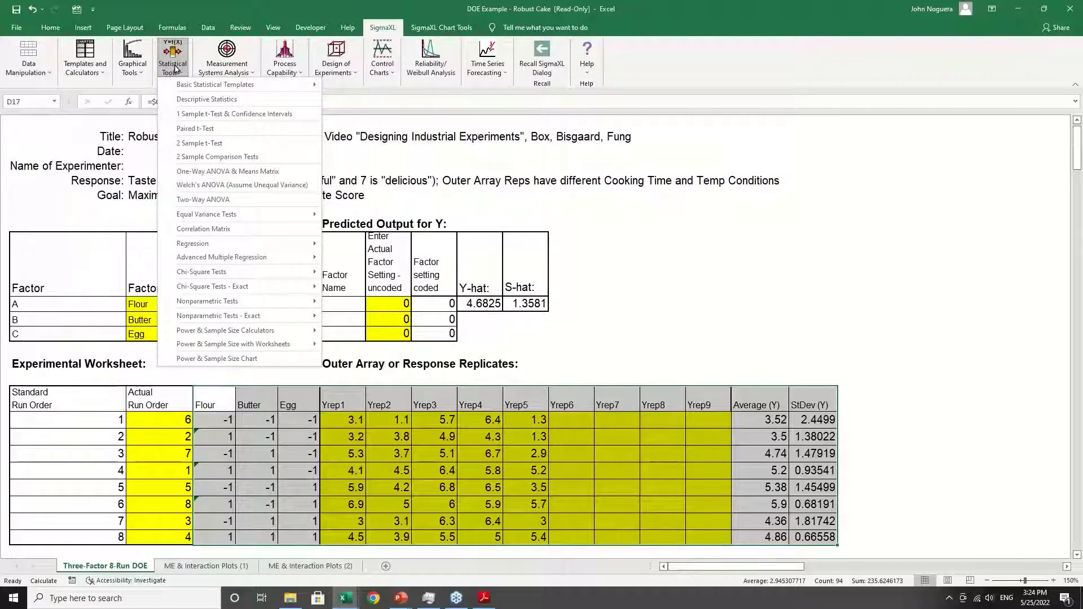
{"action": "mouse_move", "coordinate": [198, 263]}
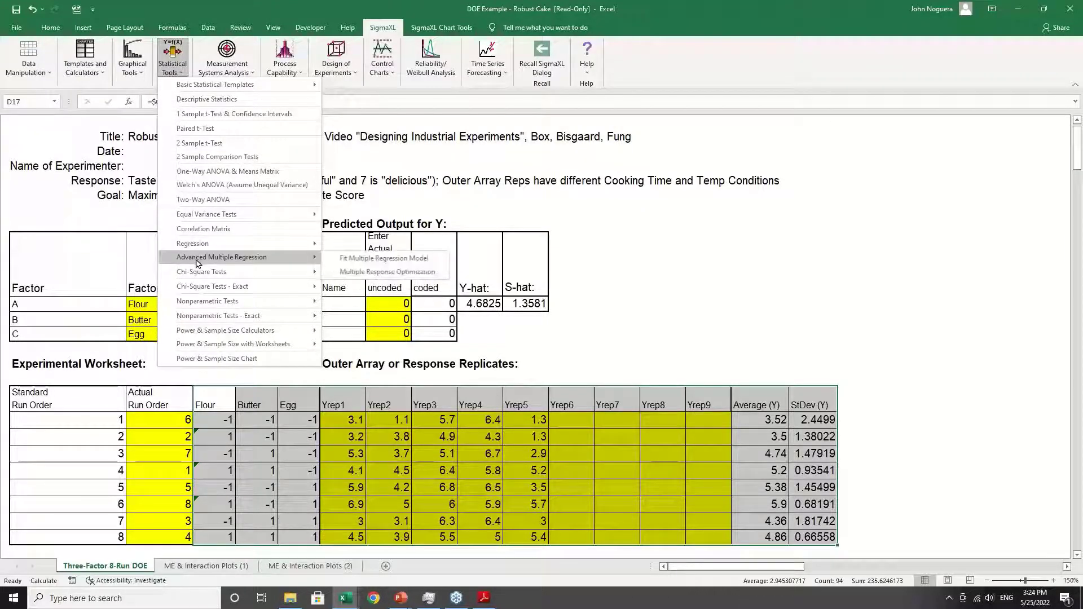
{"action": "left_click", "coordinate": [347, 259]}
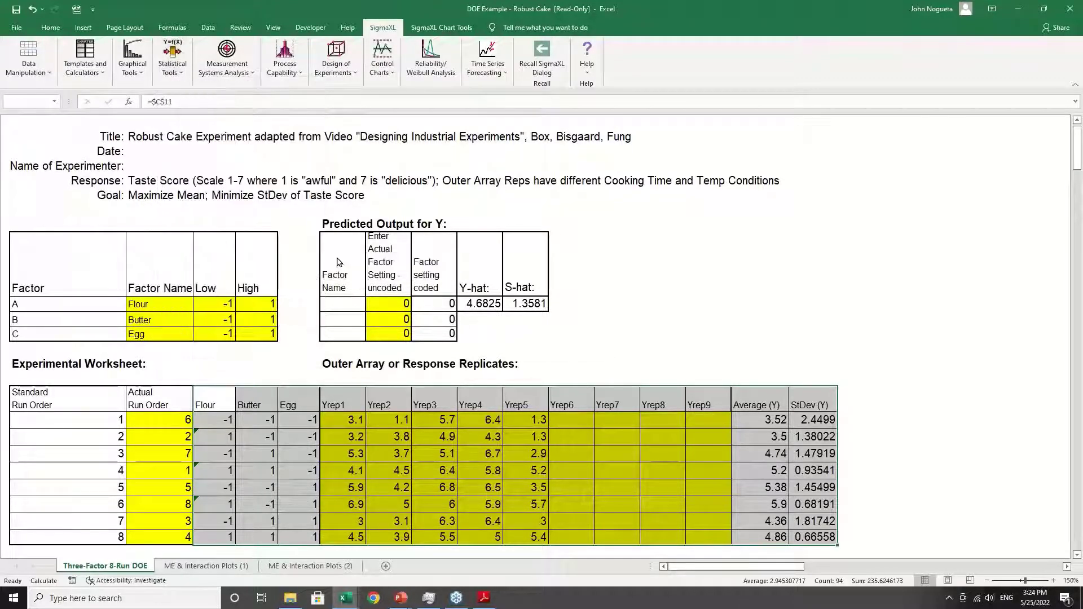
{"action": "left_click", "coordinate": [584, 344]}
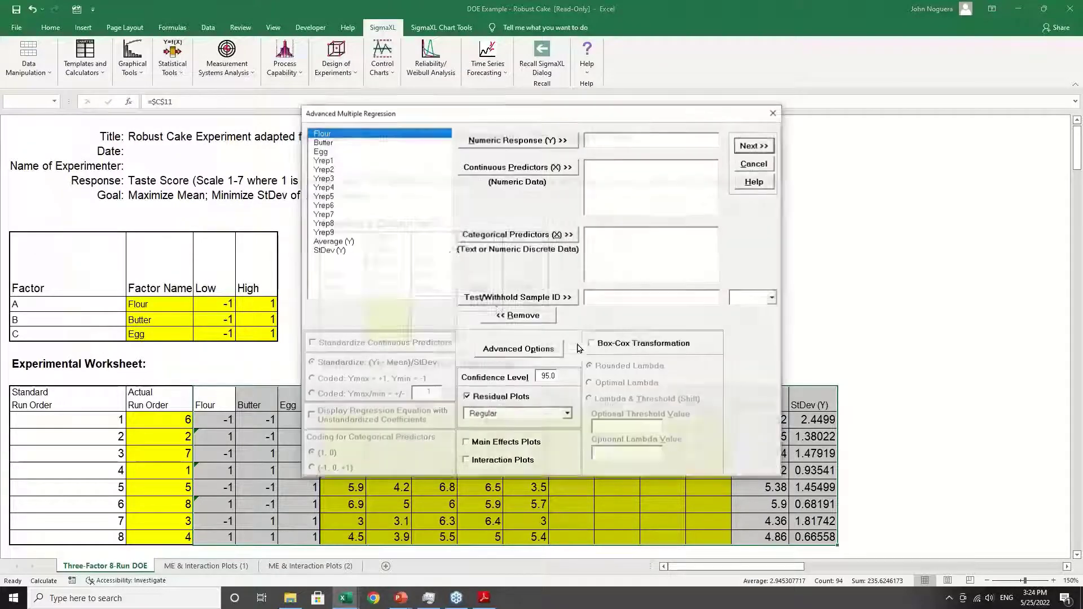
{"action": "left_click", "coordinate": [335, 241]}
{"action": "left_click", "coordinate": [481, 145]}
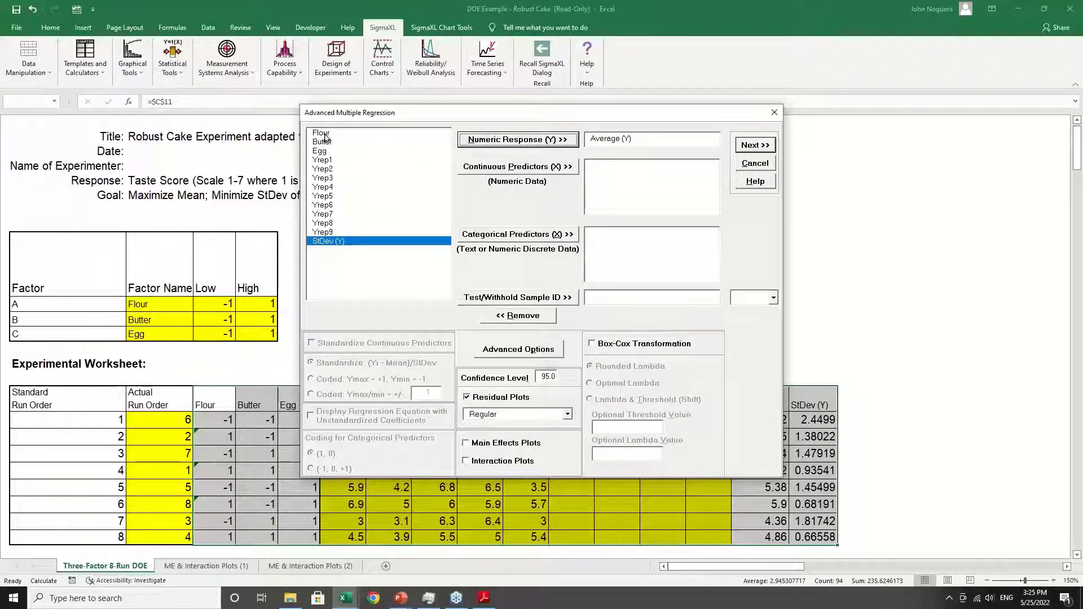
Add Butter and Egg as continuous predictors and turn off the residual plots.
{"action": "left_click", "coordinate": [325, 134]}
{"action": "left_click", "coordinate": [329, 142]}
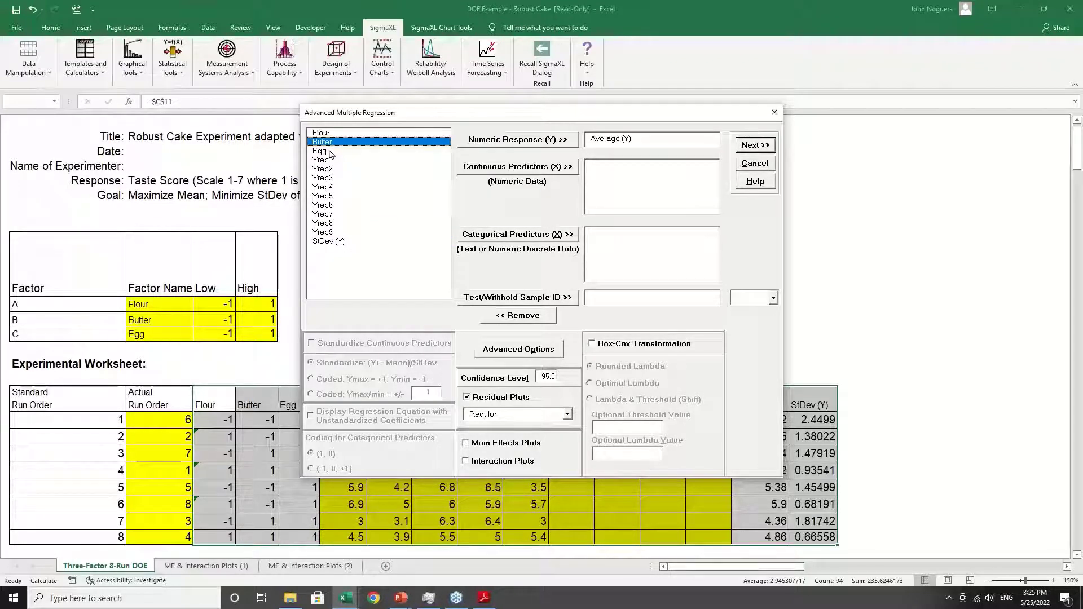
{"action": "left_click", "coordinate": [330, 152], "text": "shift"}
{"action": "left_click", "coordinate": [518, 167]}
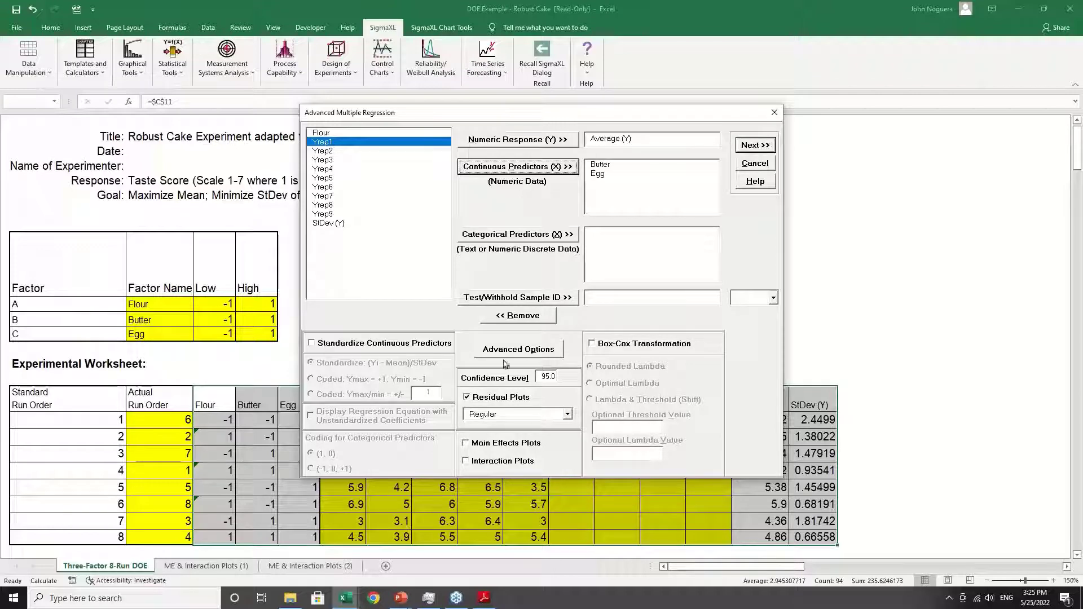
{"action": "left_click", "coordinate": [476, 399]}
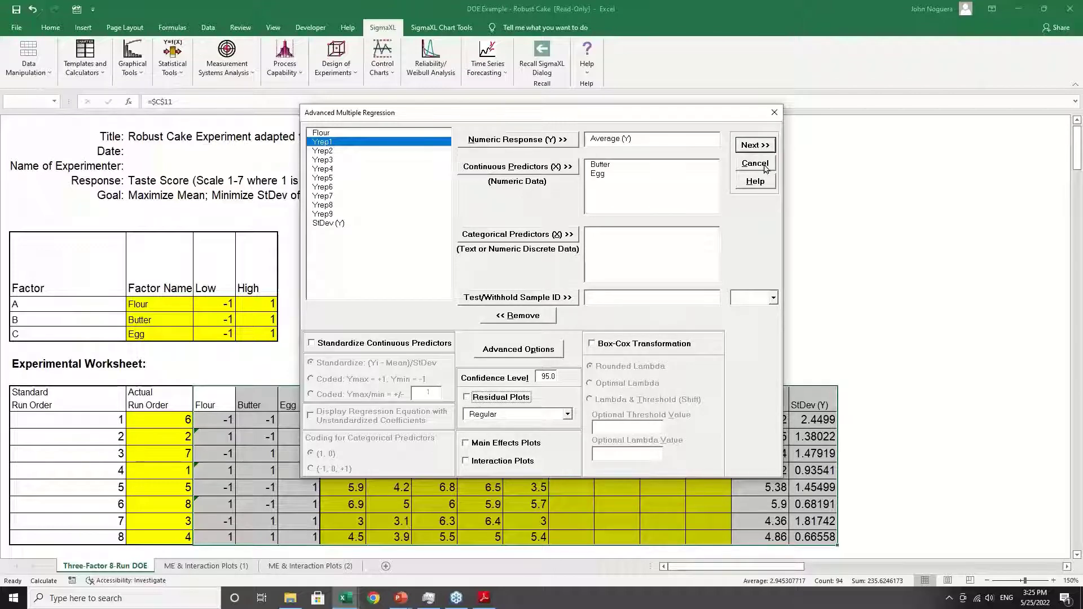
Generate ME + 2-Way Interactions terms, include Butter, Egg and Butter*Egg in the model, and run the Average (Y) regression.
{"action": "left_click", "coordinate": [769, 146]}
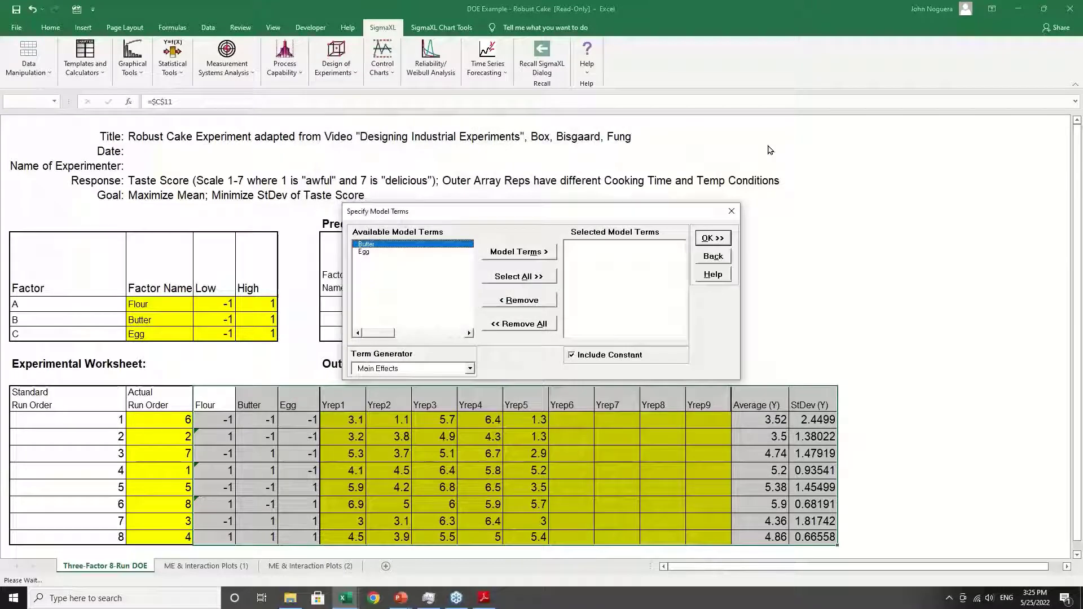
{"action": "left_click", "coordinate": [469, 368]}
{"action": "left_click", "coordinate": [459, 389]}
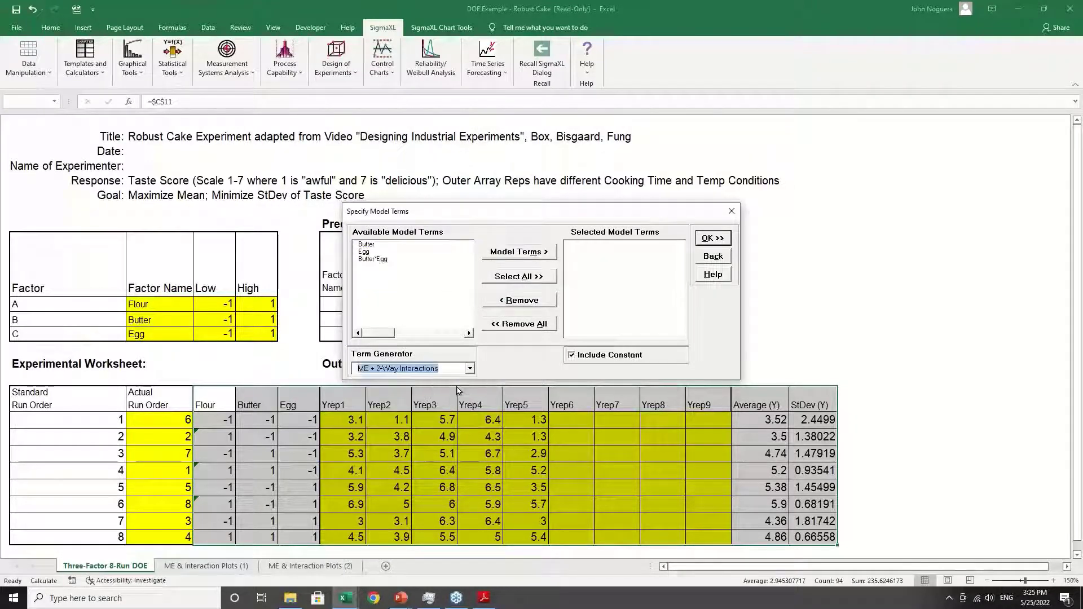
{"action": "left_click", "coordinate": [514, 278]}
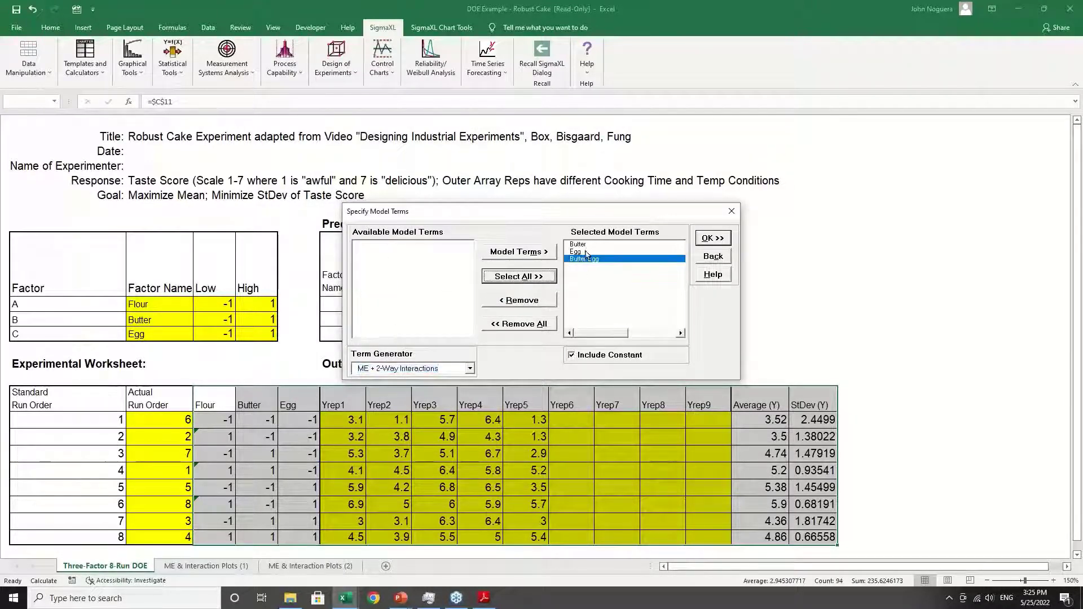
{"action": "left_click", "coordinate": [713, 238]}
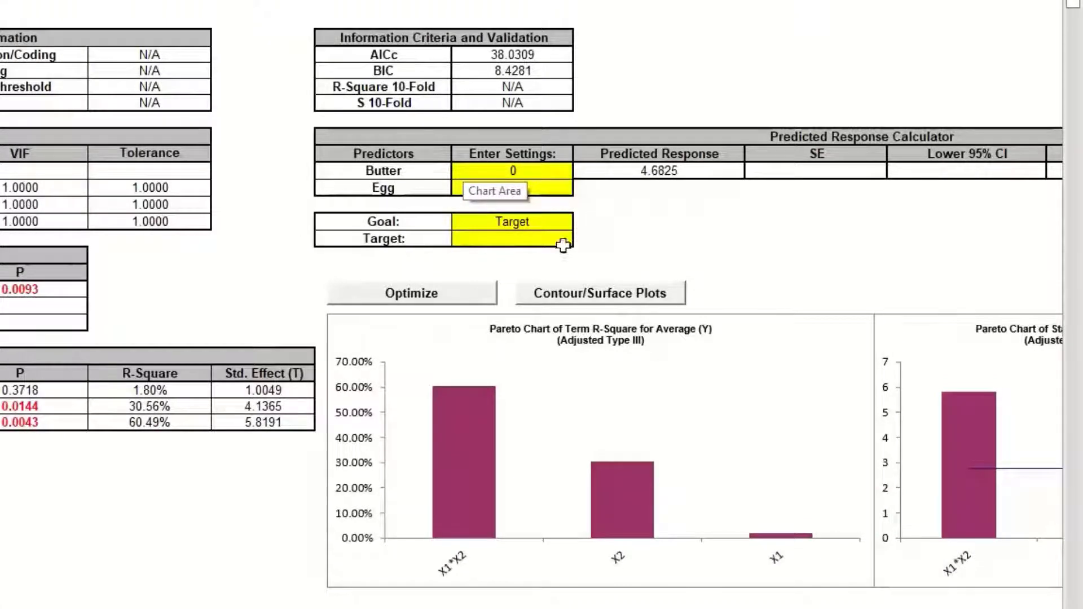
Set the predicted response goal to Maximize and optimize the Butter and Egg settings for Average (Y).
{"action": "left_click", "coordinate": [556, 223]}
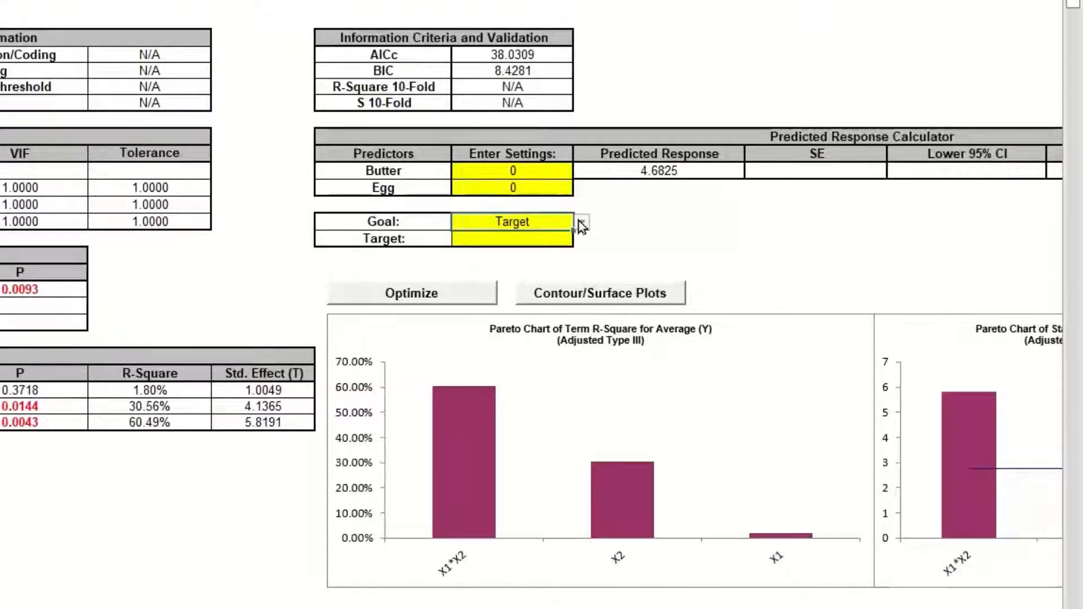
{"action": "left_click", "coordinate": [581, 223]}
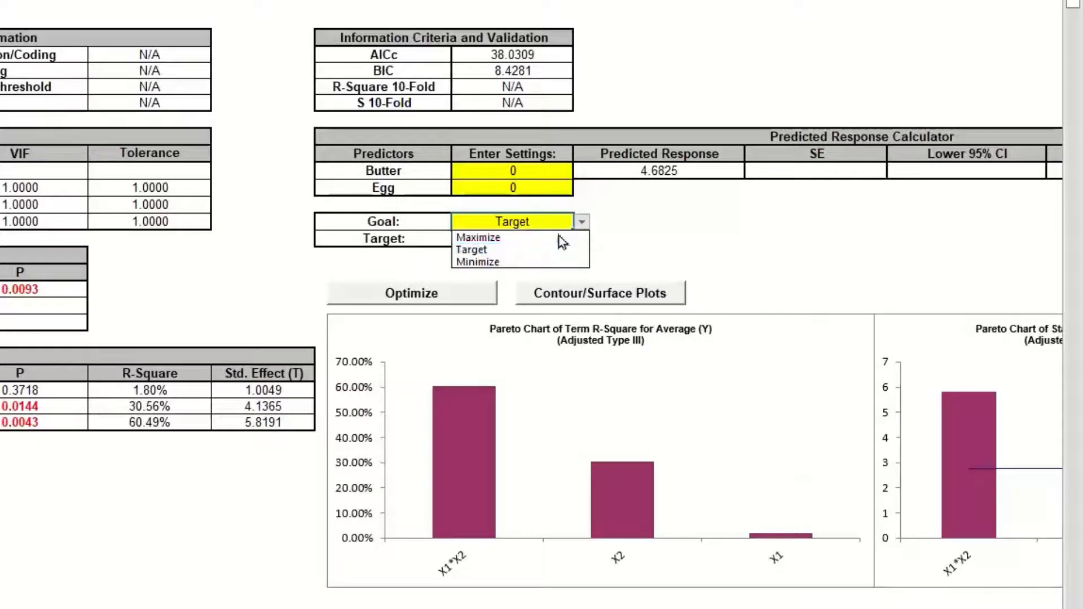
{"action": "left_click", "coordinate": [479, 238]}
{"action": "left_click", "coordinate": [477, 293]}
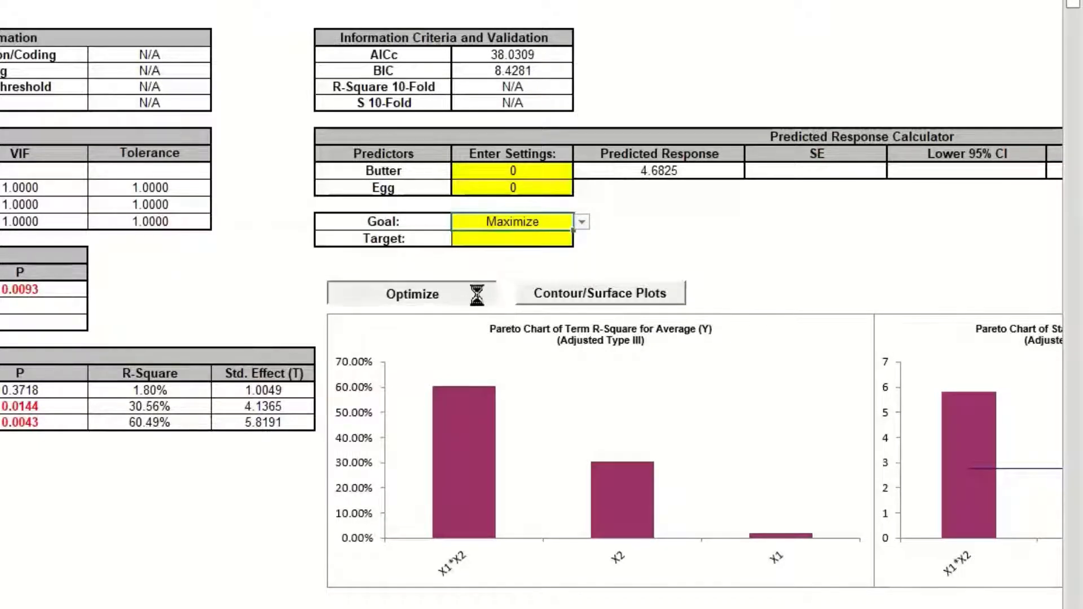
{"action": "left_click", "coordinate": [198, 350]}
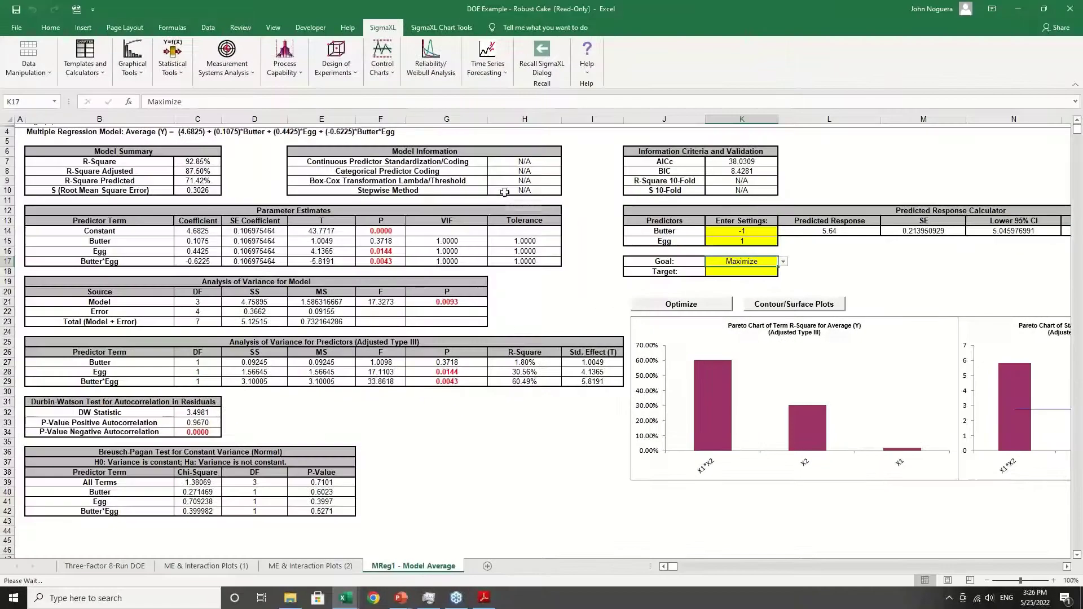
Recall the multiple regression setup, set the response to StDev (Y), and replace the Butter and Egg continuous predictors with Flour.
{"action": "left_click", "coordinate": [530, 64]}
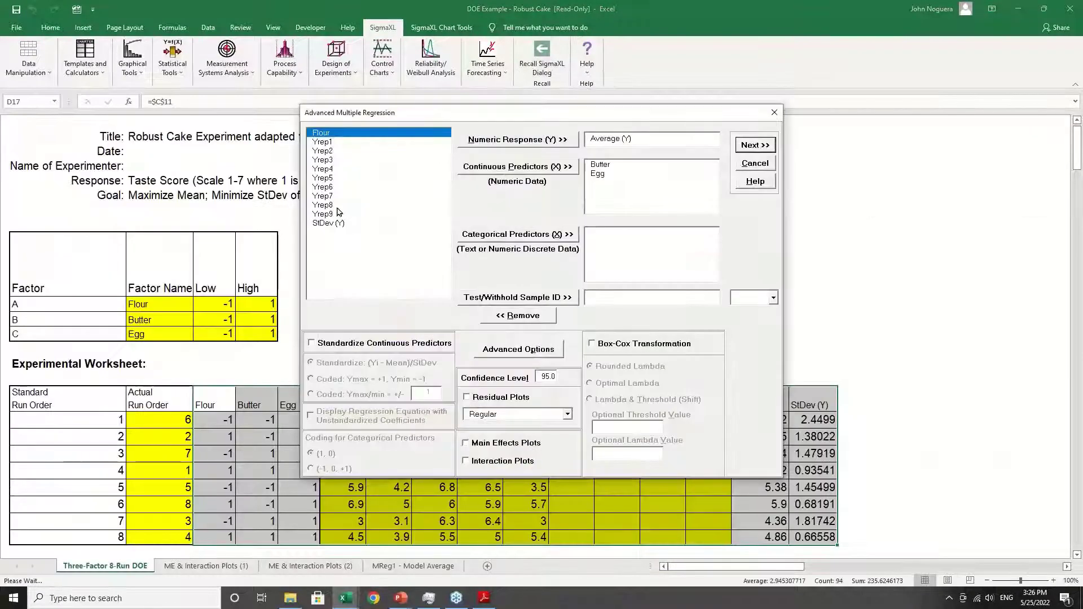
{"action": "left_click", "coordinate": [335, 225]}
{"action": "left_click", "coordinate": [512, 142]}
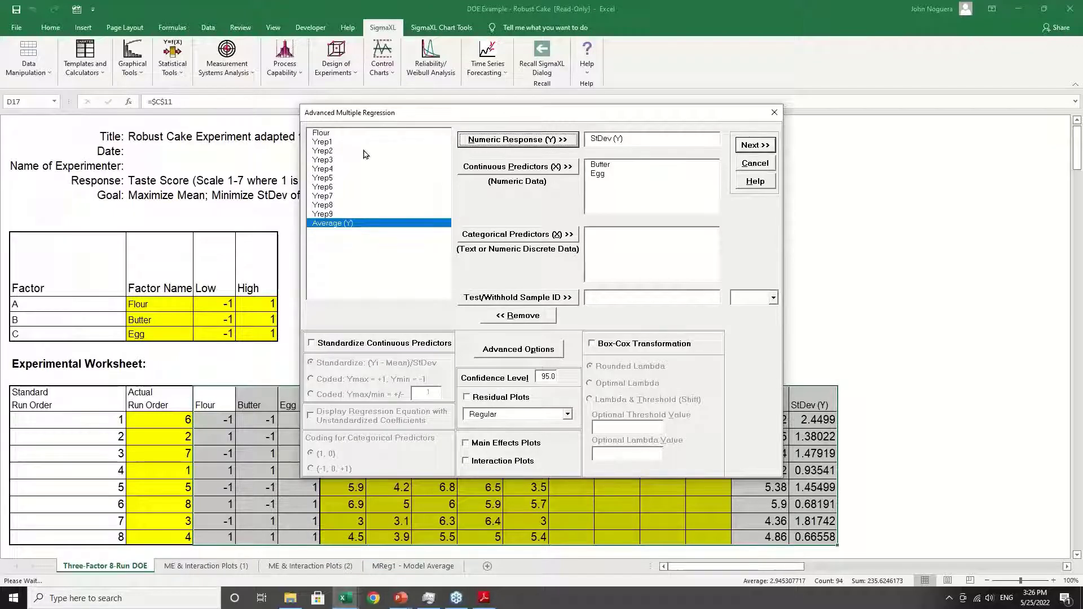
{"action": "double_click", "coordinate": [604, 165]}
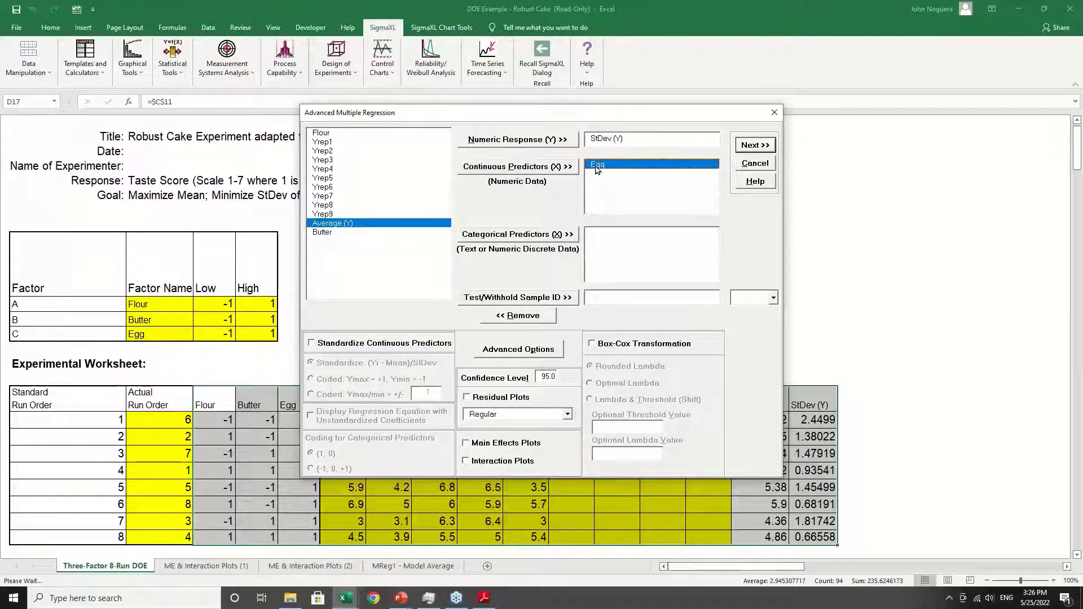
{"action": "double_click", "coordinate": [597, 166]}
{"action": "left_click", "coordinate": [348, 134]}
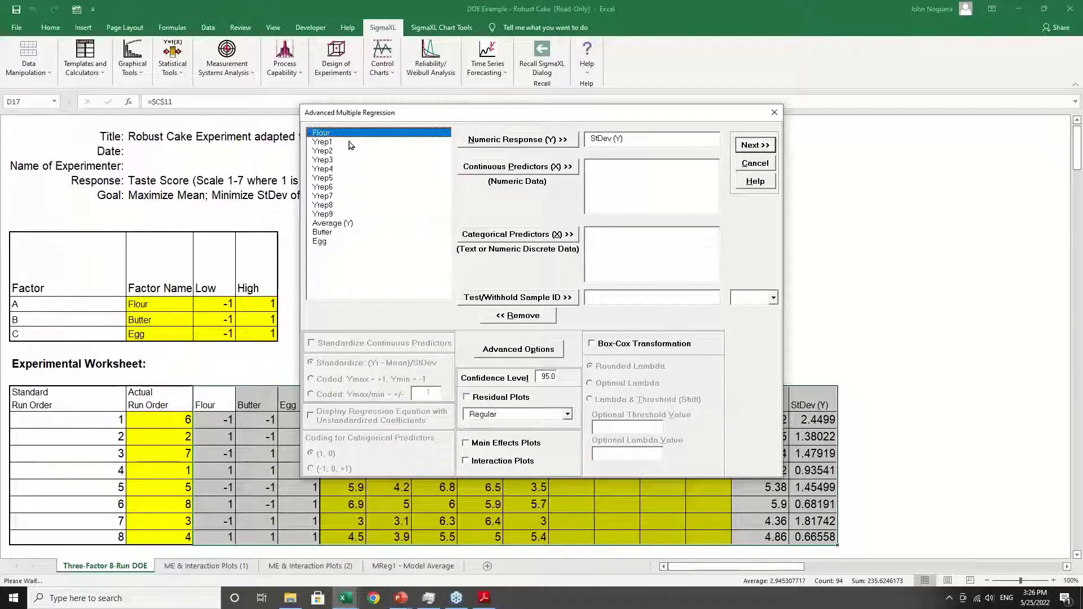
{"action": "left_click", "coordinate": [540, 169]}
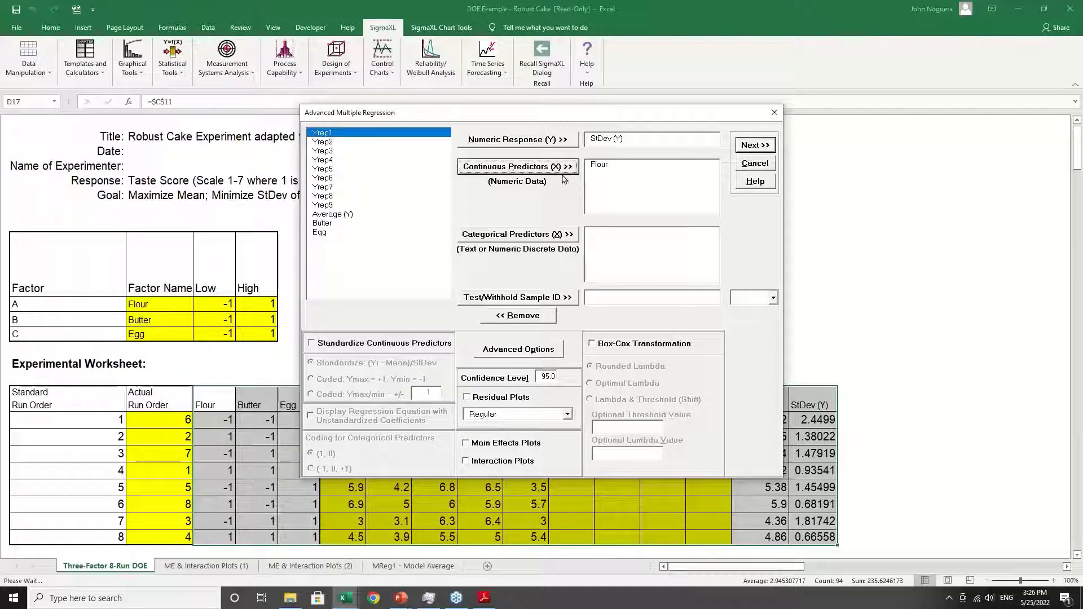
Include the Flour main effect as the model term and run the StDev (Y) regression.
{"action": "left_click", "coordinate": [756, 145]}
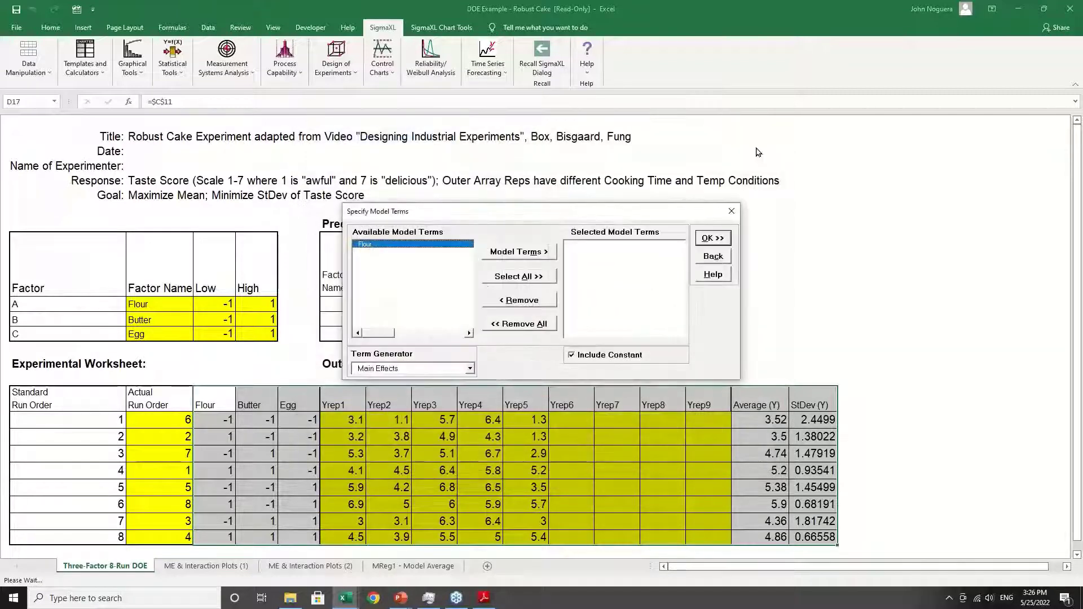
{"action": "left_click", "coordinate": [517, 252]}
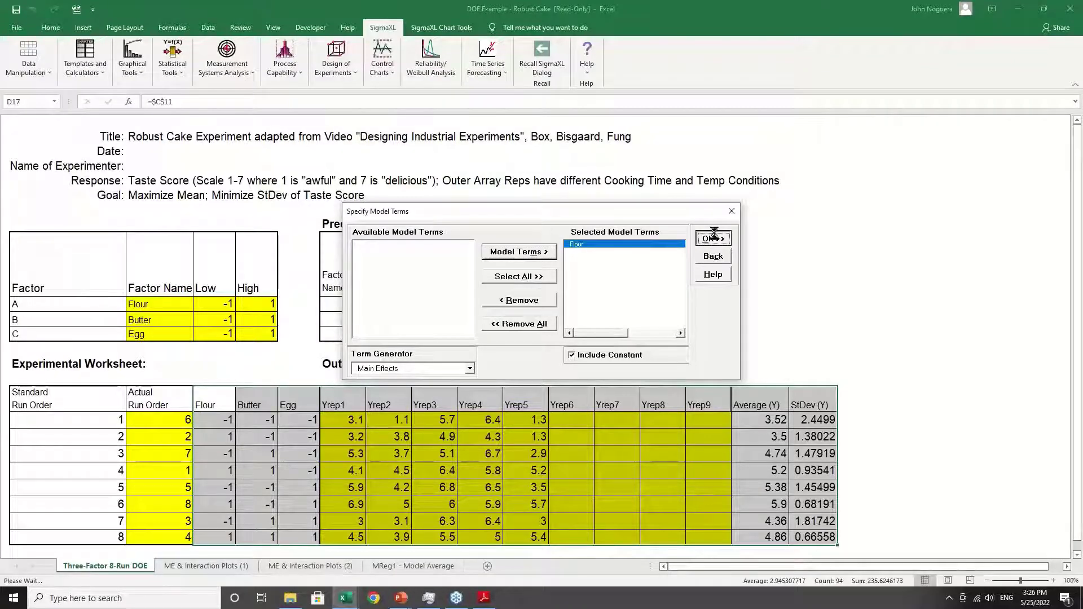
{"action": "left_click", "coordinate": [713, 238]}
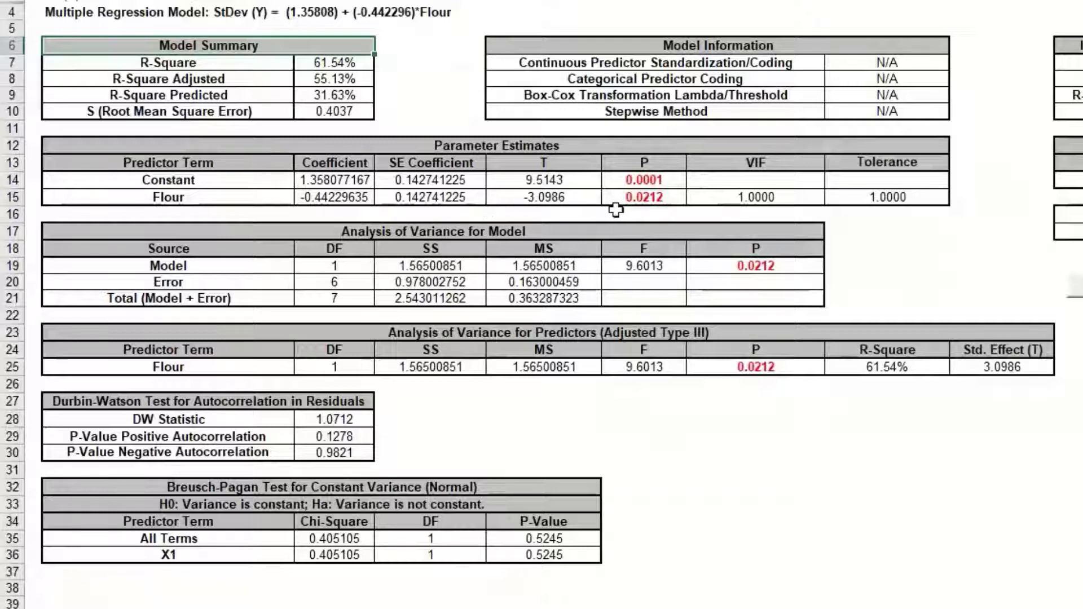
Set the predicted response goal to Minimize, optimize the Flour setting for StDev (Y), and paste the new predictor value.
{"action": "left_click", "coordinate": [556, 214]}
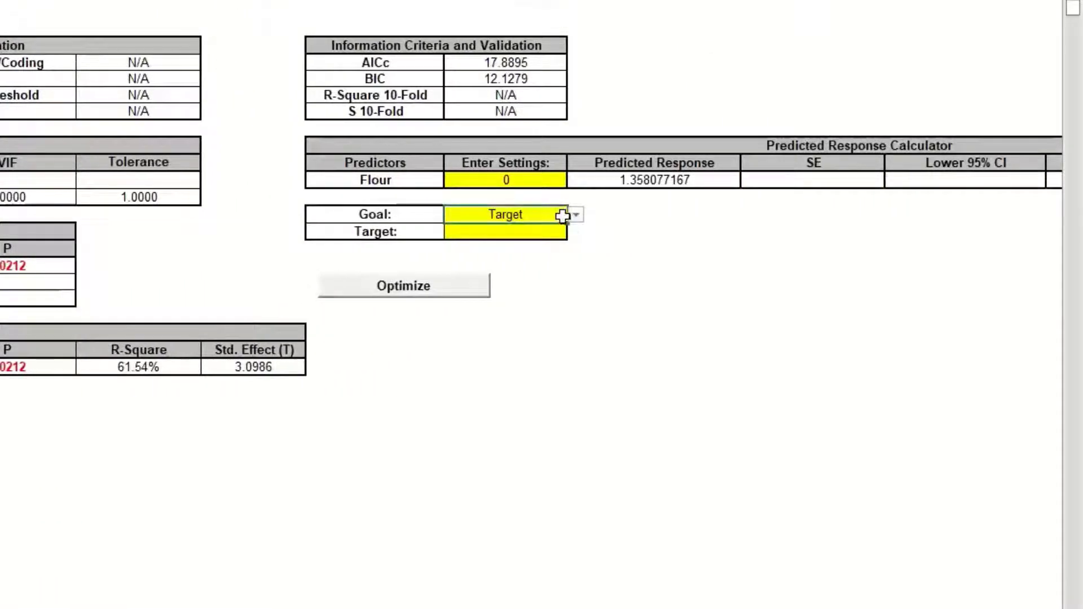
{"action": "left_click", "coordinate": [576, 215]}
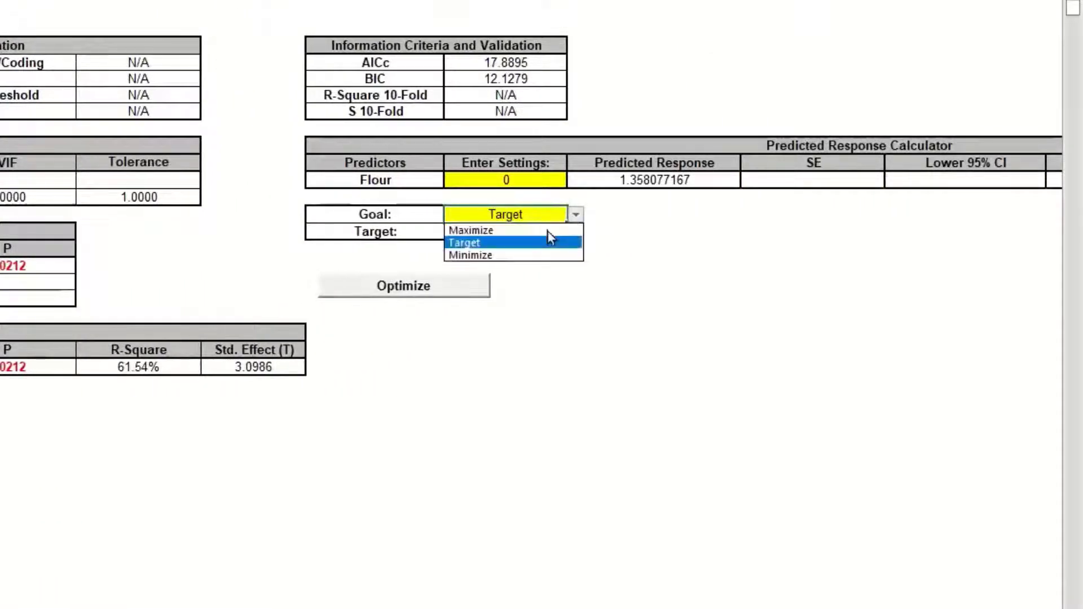
{"action": "left_click", "coordinate": [517, 257]}
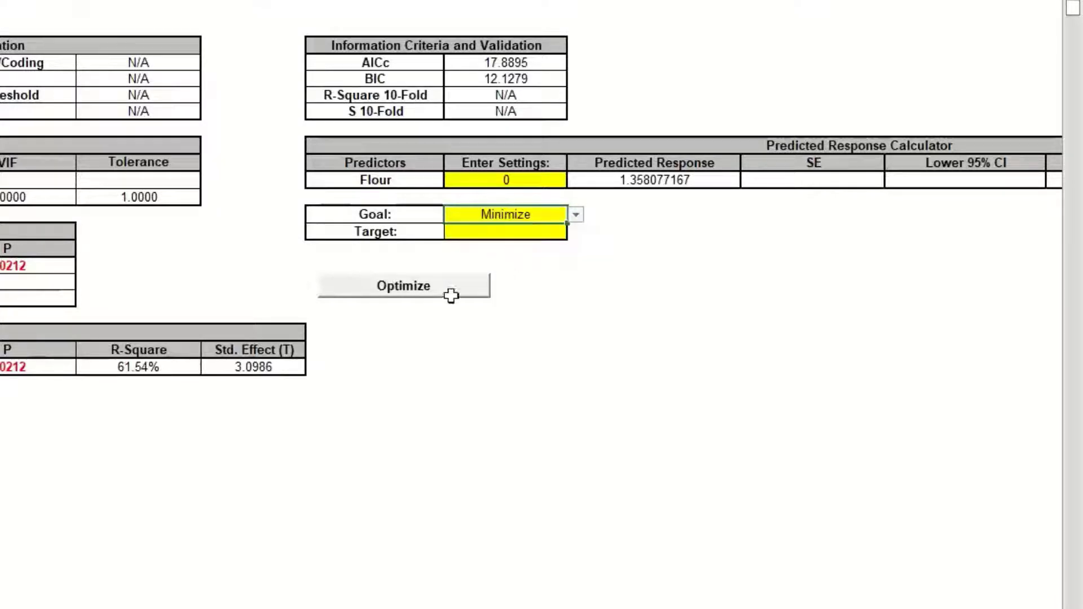
{"action": "left_click", "coordinate": [436, 287]}
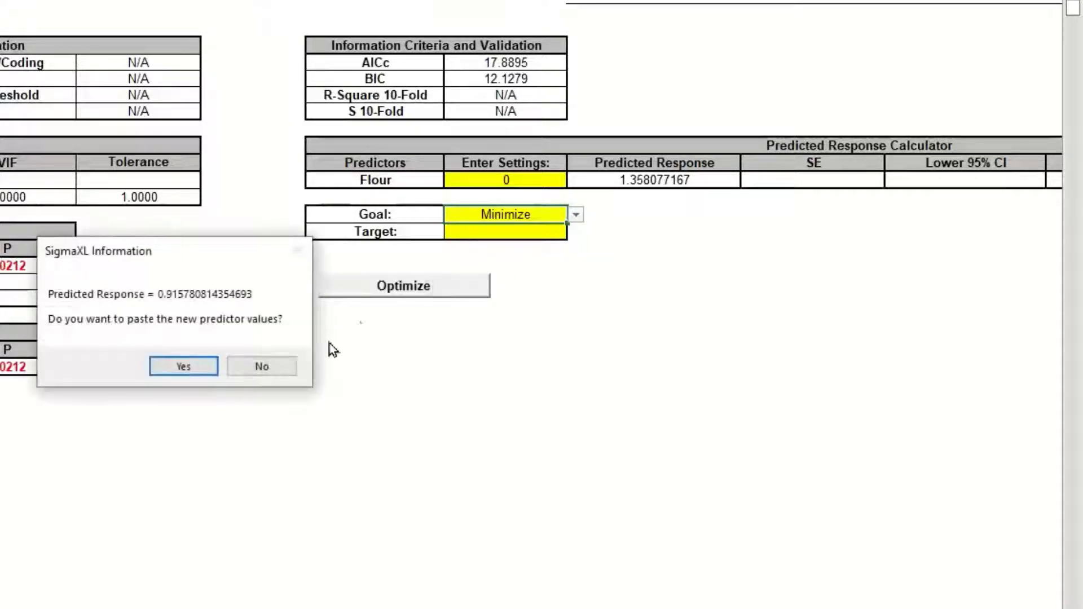
{"action": "left_click", "coordinate": [176, 367]}
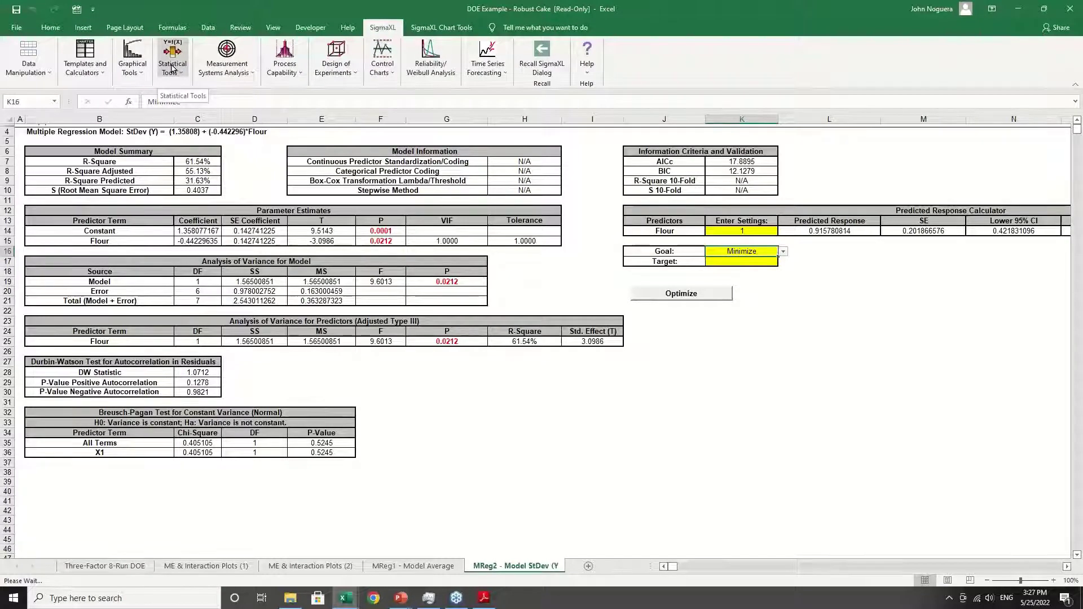
Start a Multiple Response Optimization with MReg1 - Model Average as Response 1 and MReg2 - Model StDev (Y) as Response 2.
{"action": "left_click", "coordinate": [172, 69]}
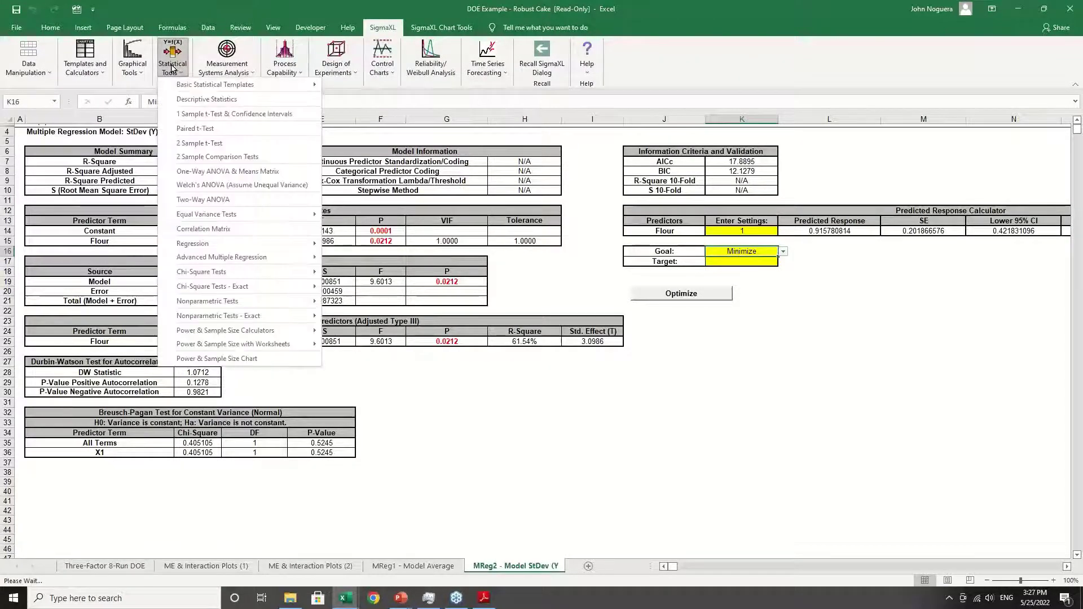
{"action": "mouse_move", "coordinate": [207, 260]}
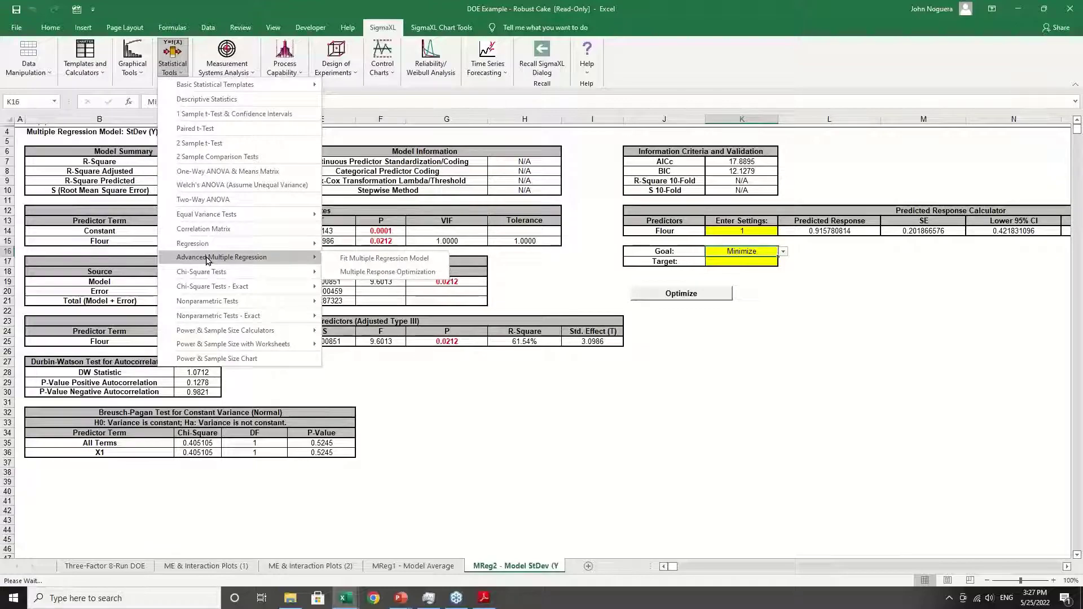
{"action": "left_click", "coordinate": [339, 273]}
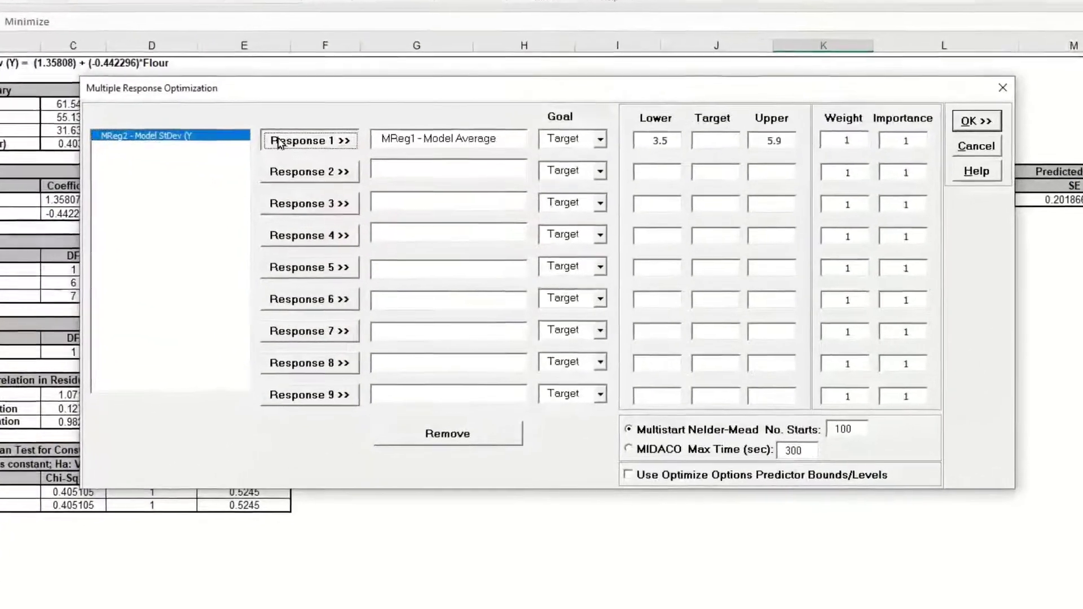
{"action": "left_click", "coordinate": [306, 161]}
{"action": "left_click", "coordinate": [273, 164]}
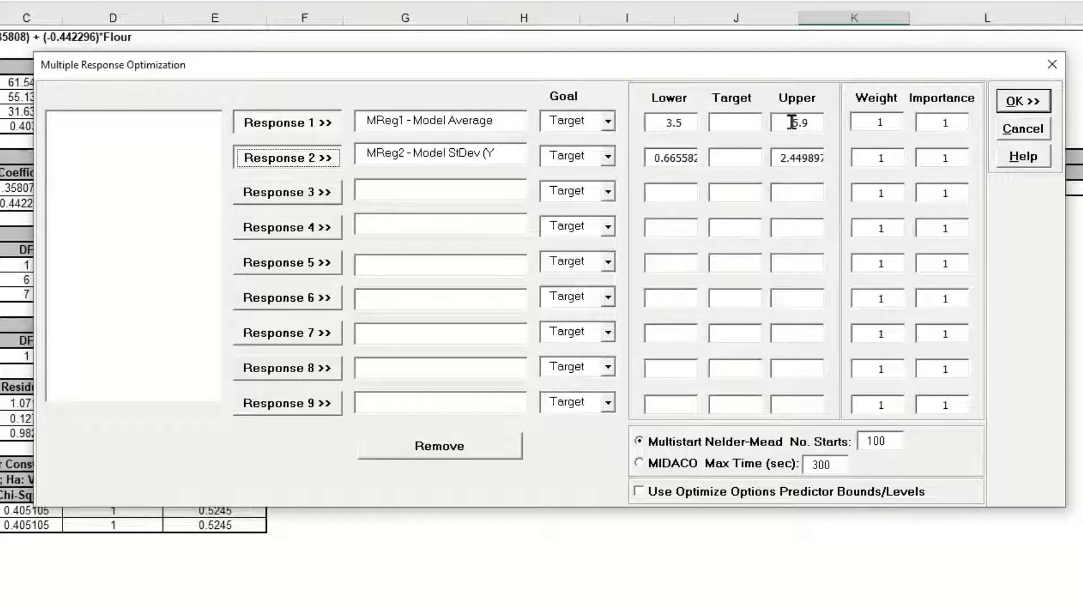
Set the goals to Maximize for Model Average and Minimize for Model StDev (Y), run the optimization, and select the Composite Desirability value.
{"action": "left_click", "coordinate": [608, 121]}
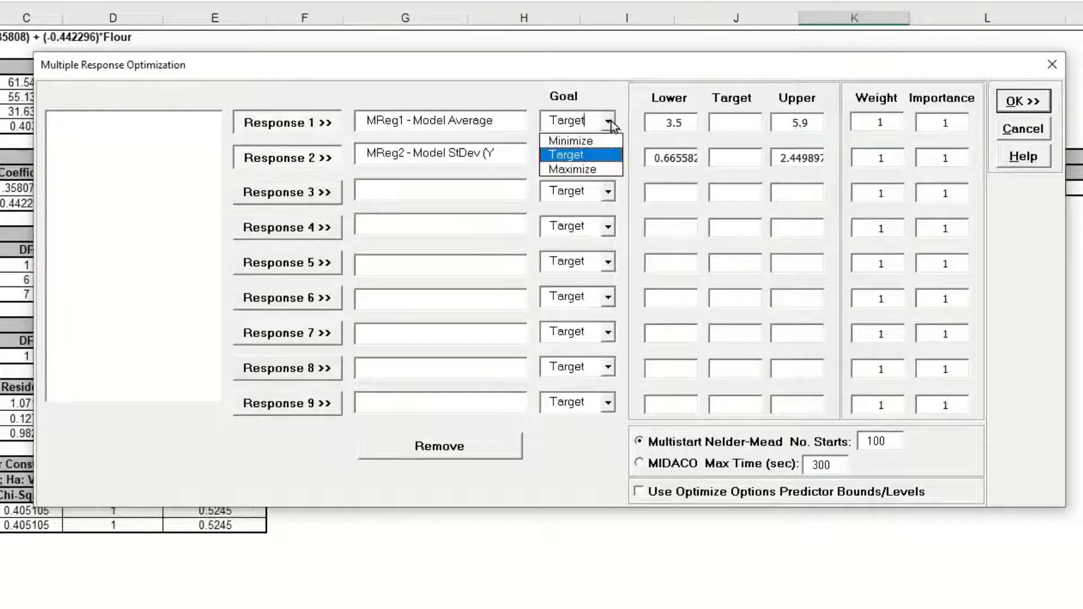
{"action": "left_click", "coordinate": [612, 170]}
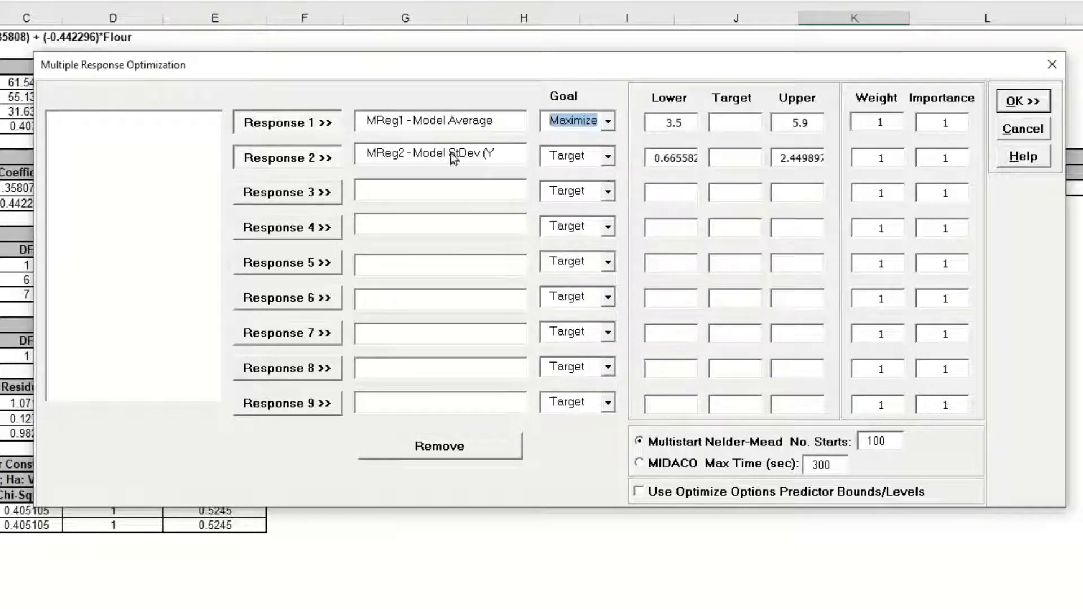
{"action": "left_click", "coordinate": [609, 159]}
{"action": "left_click", "coordinate": [605, 181]}
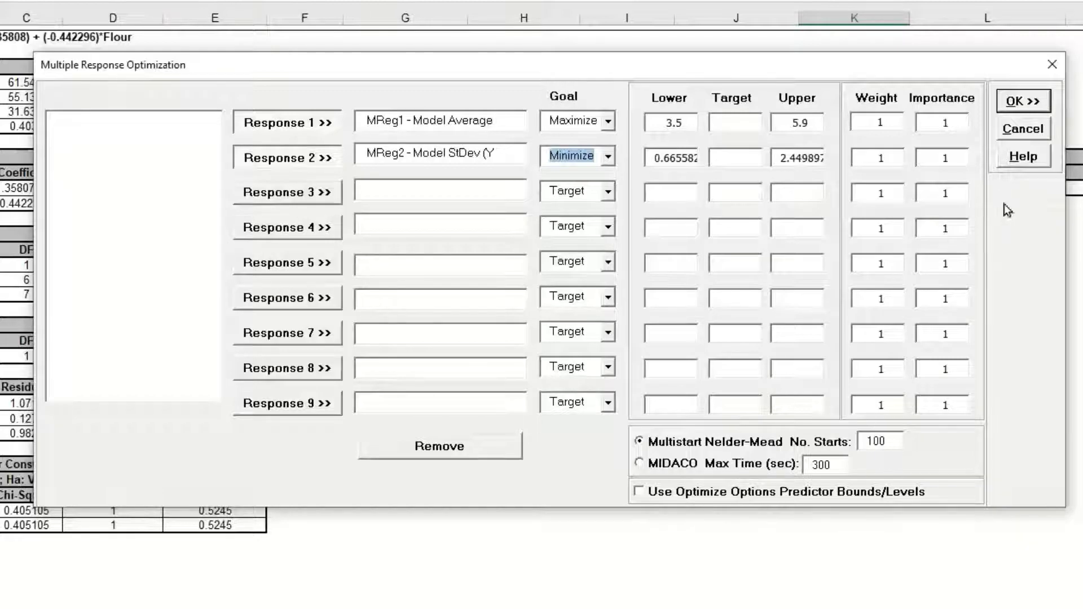
{"action": "left_click", "coordinate": [1028, 101]}
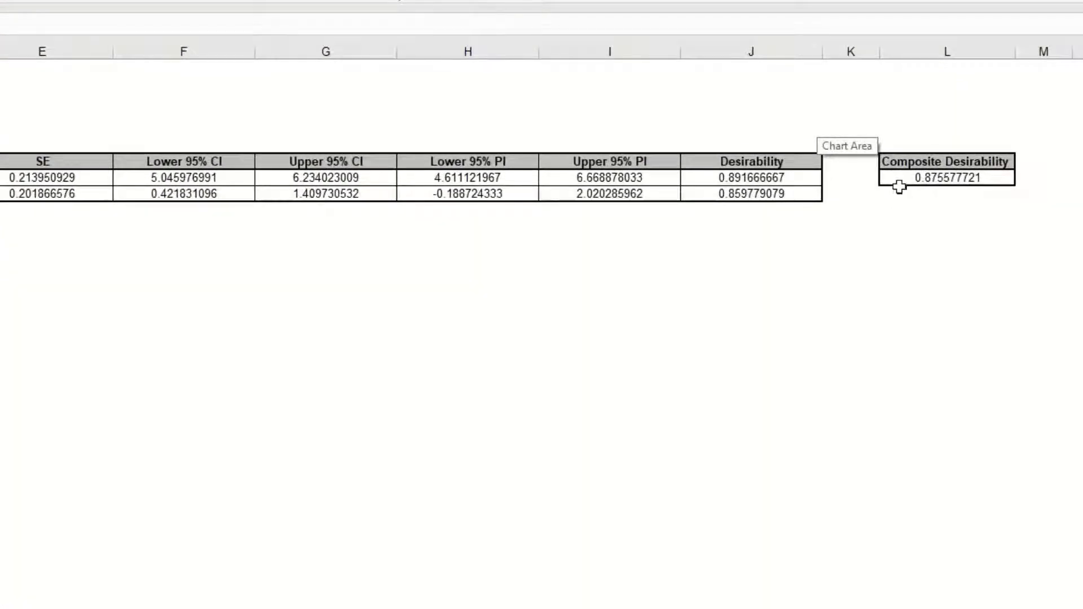
{"action": "left_click", "coordinate": [899, 178]}
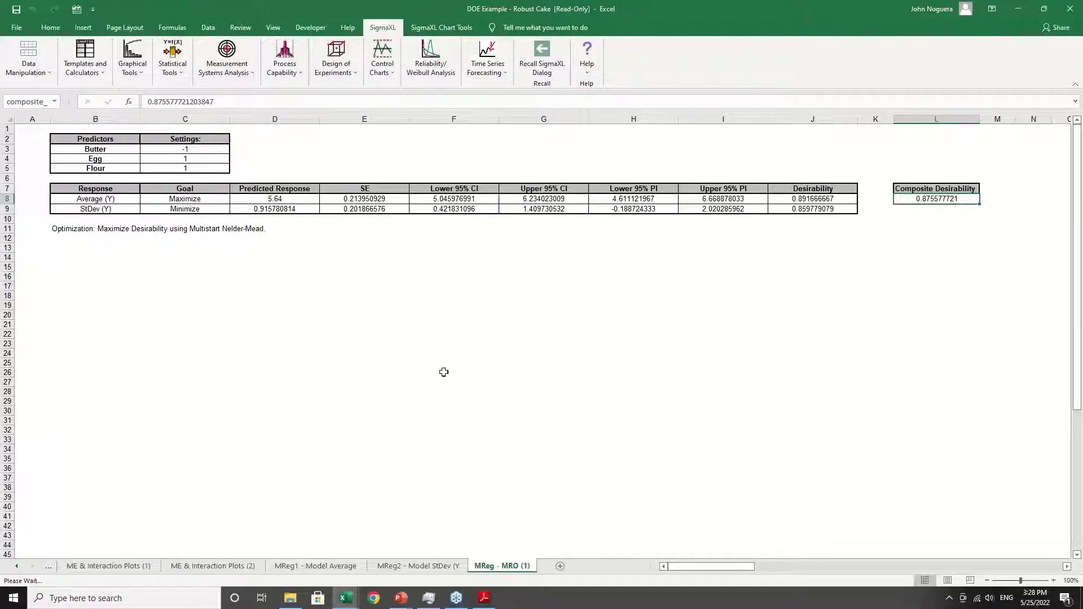
Switch to the PowerPoint slide show and advance through the Robust Cake slides to Example 2 – Washing Treatment of Mullet Fish.
{"action": "key", "text": "alt+Tab"}
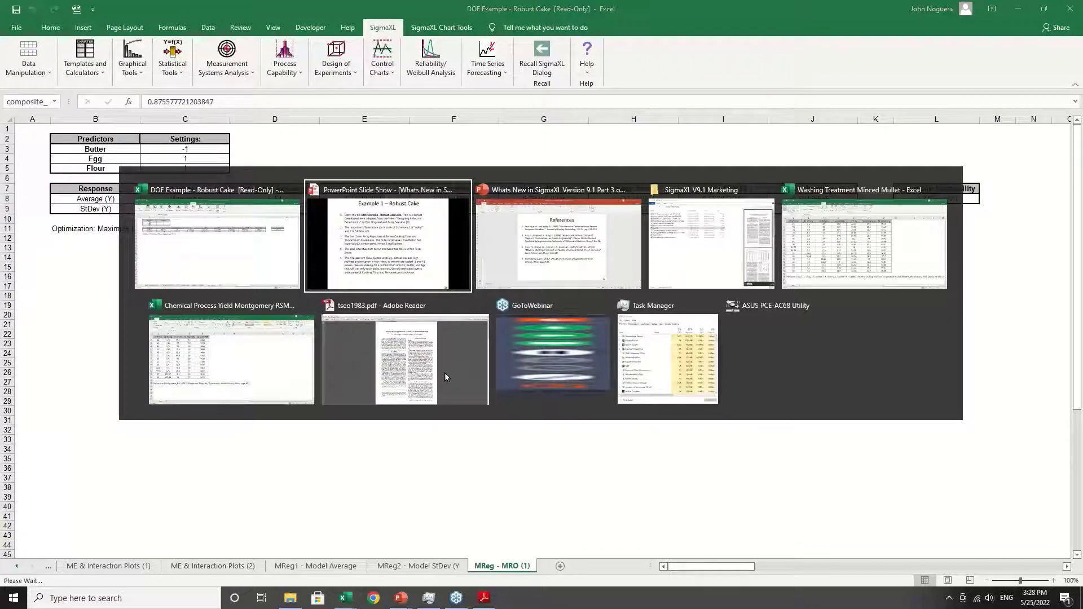
{"action": "key", "text": "Right"}
{"action": "key", "text": "Right"}
{"action": "key", "text": "Right"}
{"action": "key", "text": "Right"}
{"action": "key", "text": "Right"}
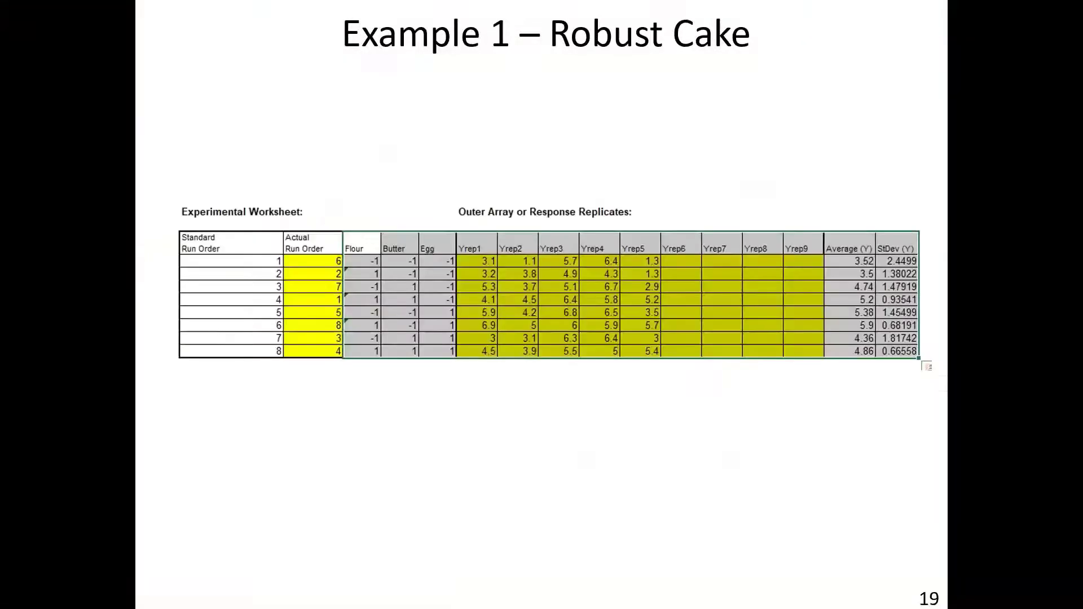
{"action": "key", "text": "Right"}
{"action": "key", "text": "Right"}
{"action": "key", "text": "Right"}
{"action": "key", "text": "Right"}
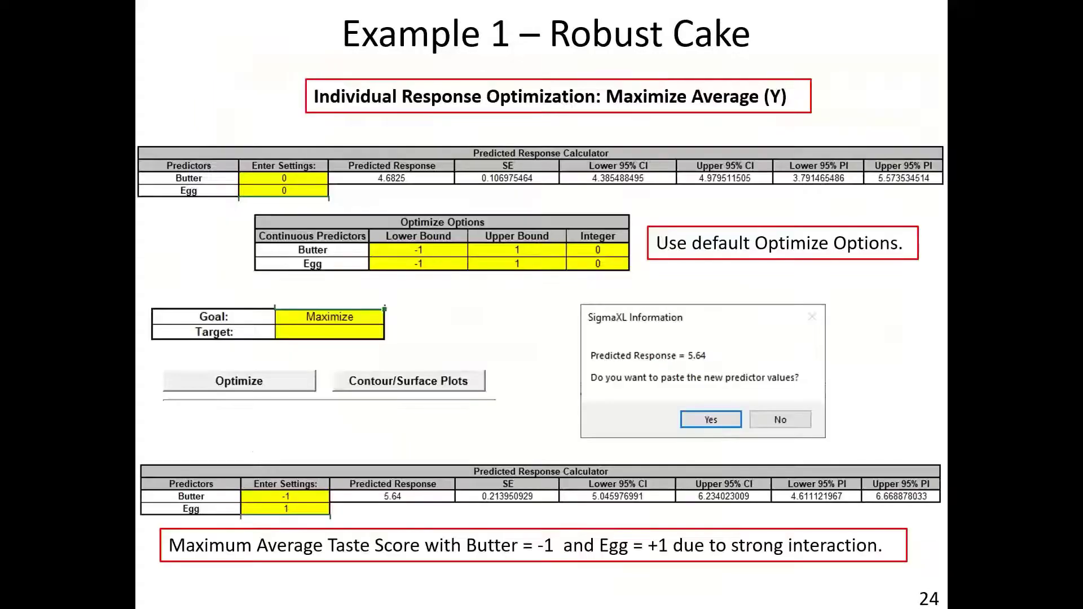
{"action": "key", "text": "Right"}
{"action": "key", "text": "Right"}
{"action": "key", "text": "Right"}
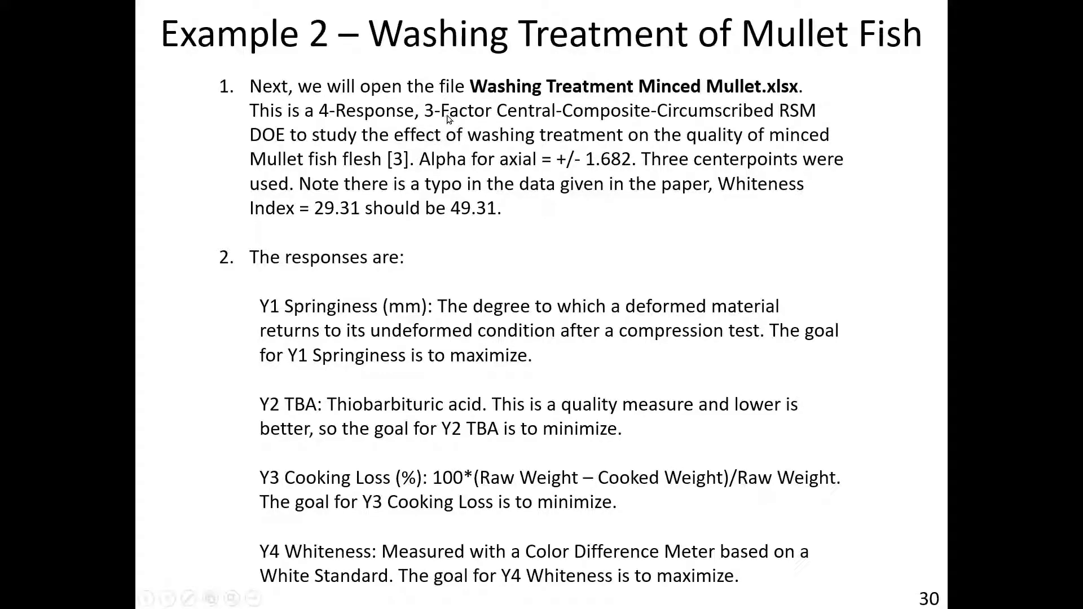
View the minced mullet washing treatment paper tseo1983.pdf in Adobe Reader and return to the slide show.
{"action": "key", "text": "alt+Tab"}
{"action": "key", "text": "alt+Tab"}
{"action": "key", "text": "alt+Tab"}
{"action": "key", "text": "alt+Tab"}
{"action": "key", "text": "alt+Tab"}
{"action": "key", "text": "alt+Tab"}
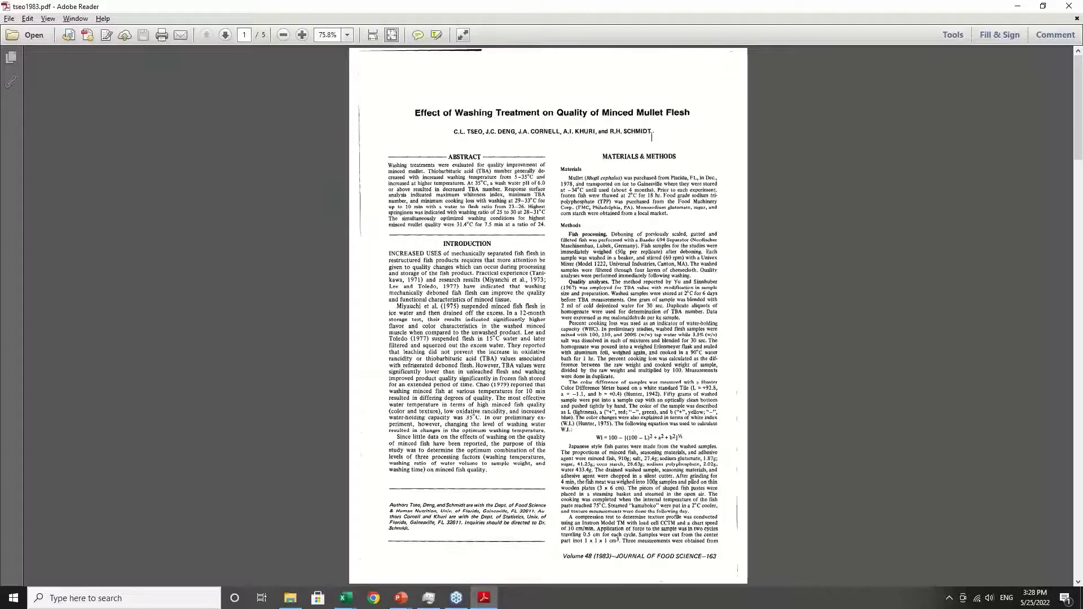
{"action": "key", "text": "alt+Tab"}
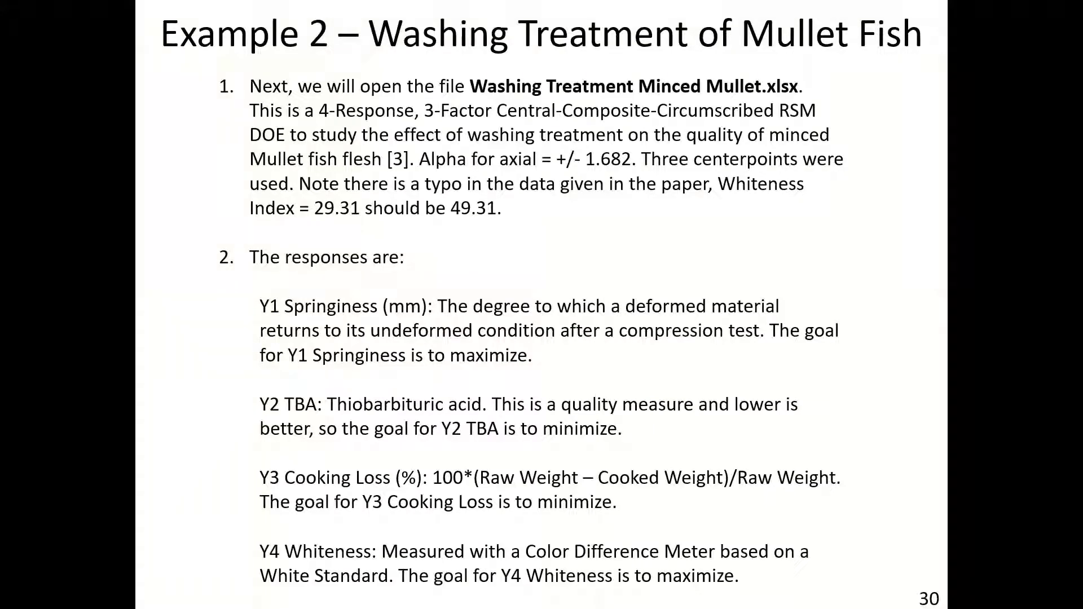
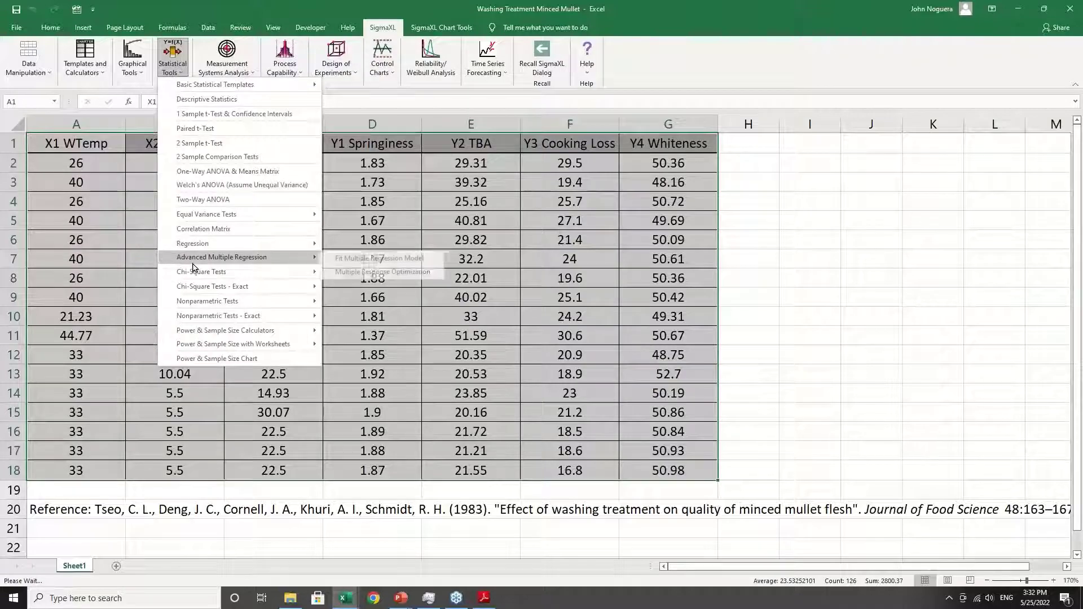
Start a multiple regression model on the mullet data with X1 WTemp, X2 WTime and X3 WRatio as continuous predictors and Y1 Springiness as response.
{"action": "left_click", "coordinate": [346, 259]}
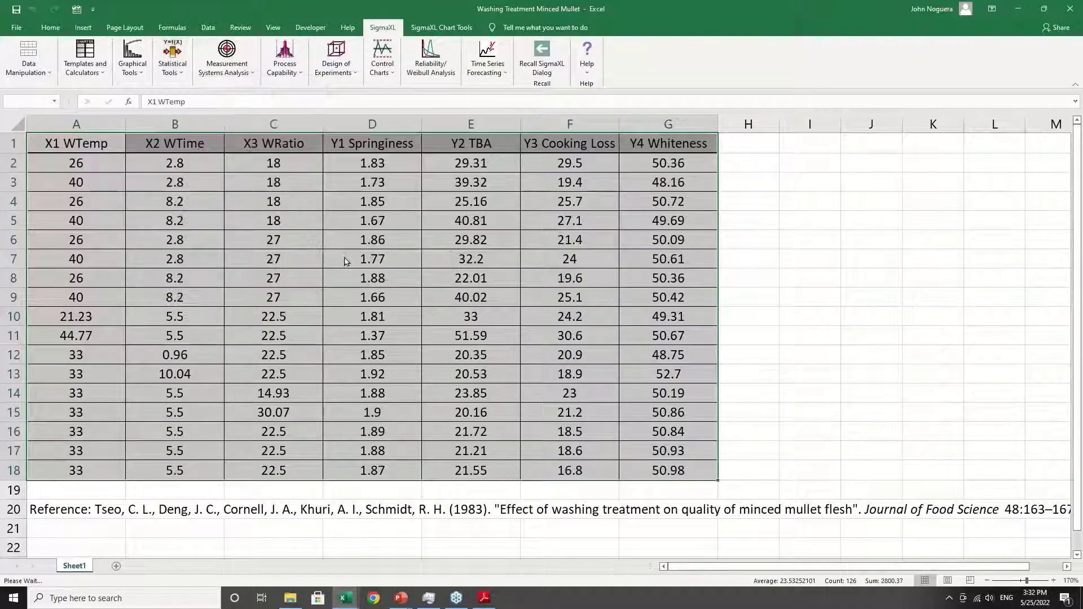
{"action": "left_click", "coordinate": [583, 345]}
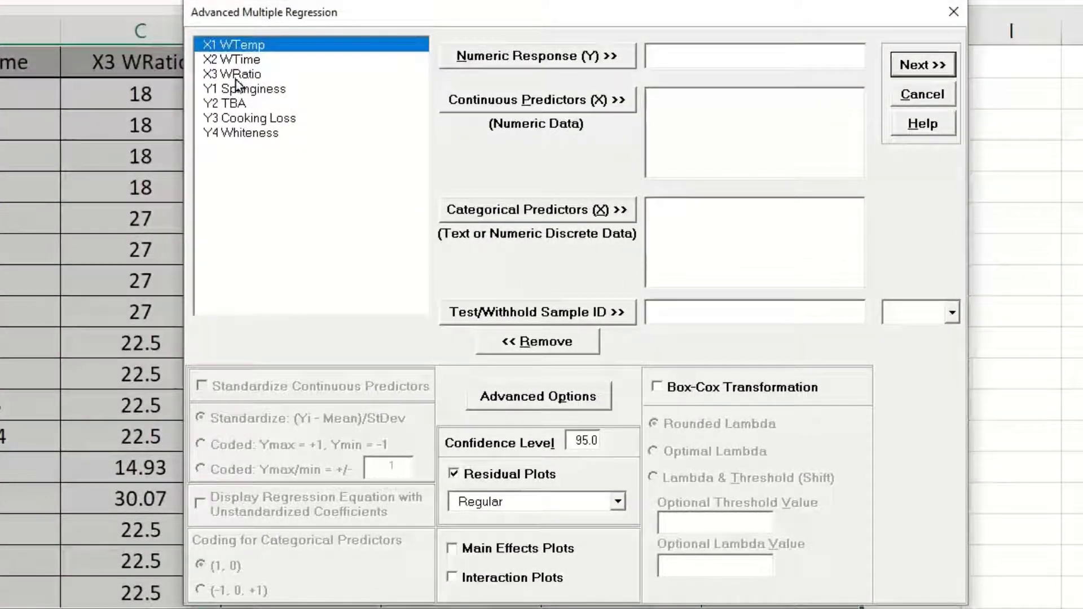
{"action": "left_click", "coordinate": [235, 79], "text": "shift"}
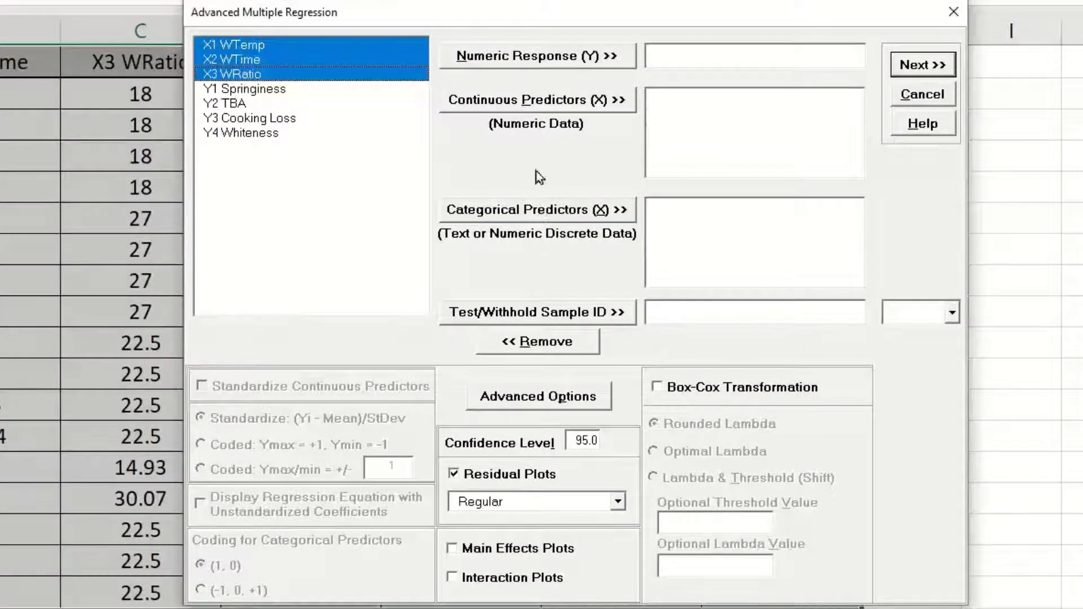
{"action": "left_click", "coordinate": [529, 107]}
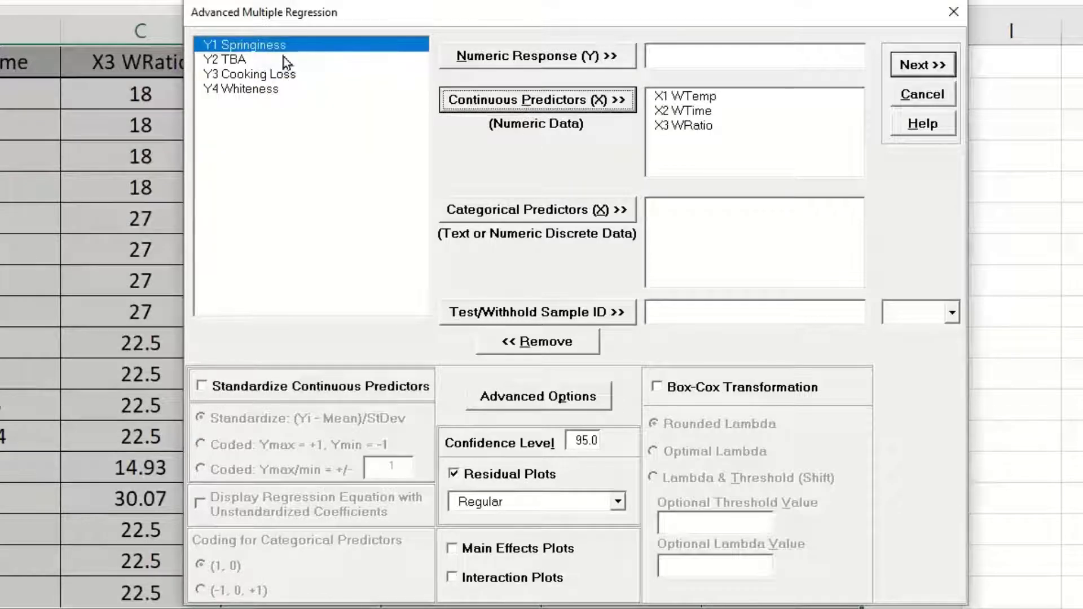
{"action": "left_click", "coordinate": [516, 63]}
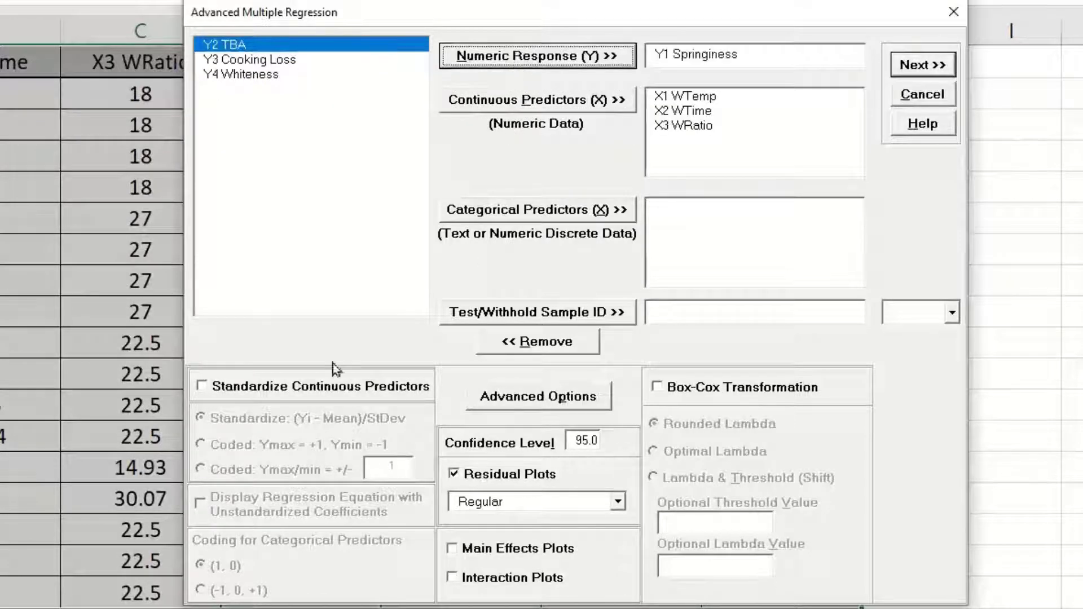
Standardize the continuous predictors using the Coded: Ymax/min option with a value of 1.682.
{"action": "left_click", "coordinate": [293, 388]}
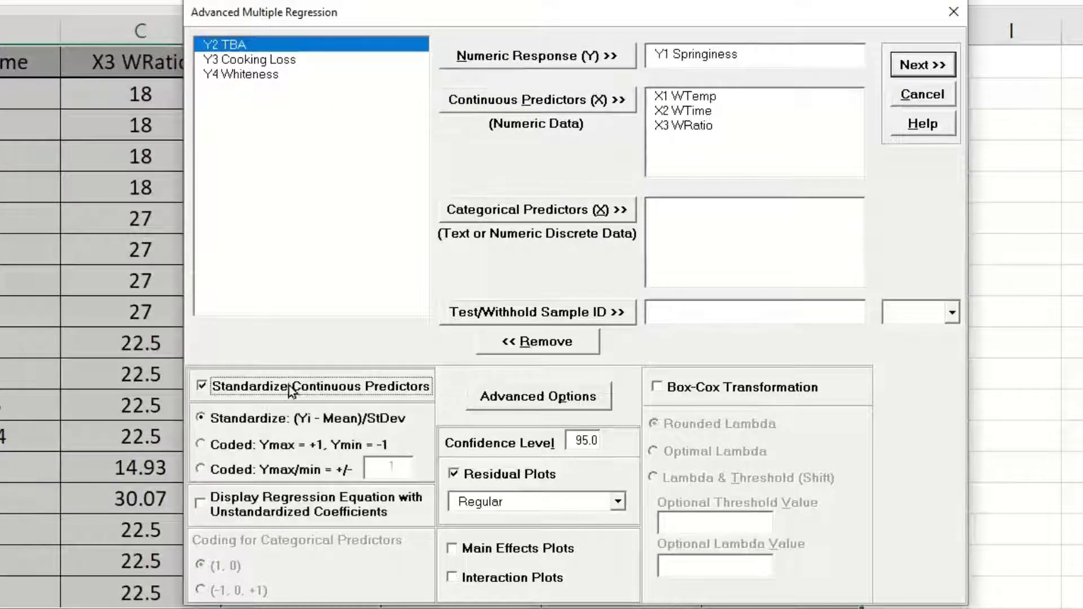
{"action": "left_click", "coordinate": [268, 473]}
{"action": "left_click", "coordinate": [397, 467]}
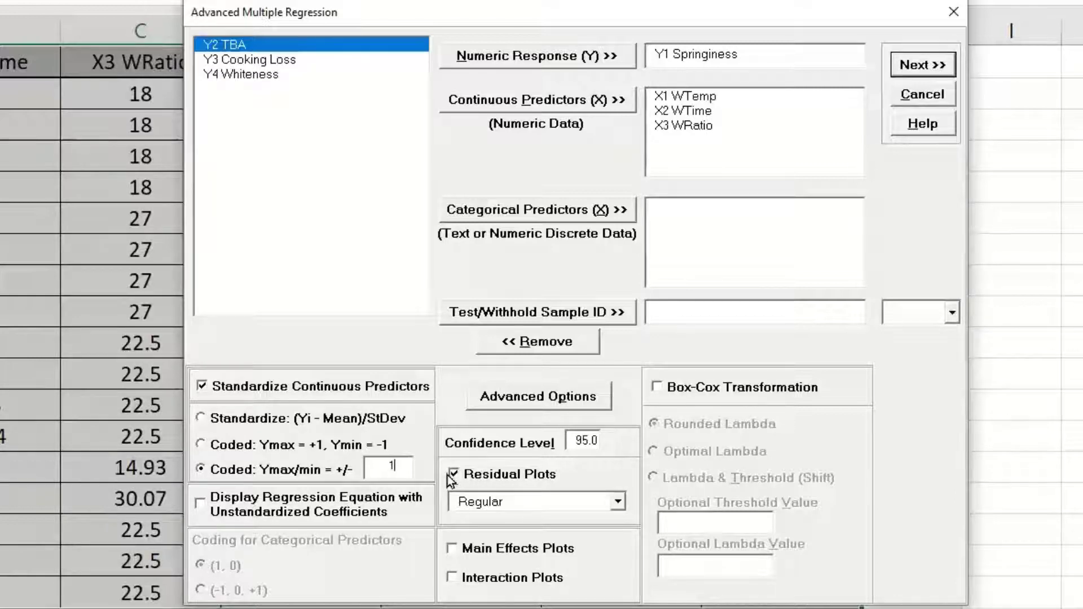
{"action": "type", "text": ".682"}
Check the axial alpha on the Example 2 introduction slide in PowerPoint and return to the regression setup in Excel.
{"action": "key", "text": "alt+Tab"}
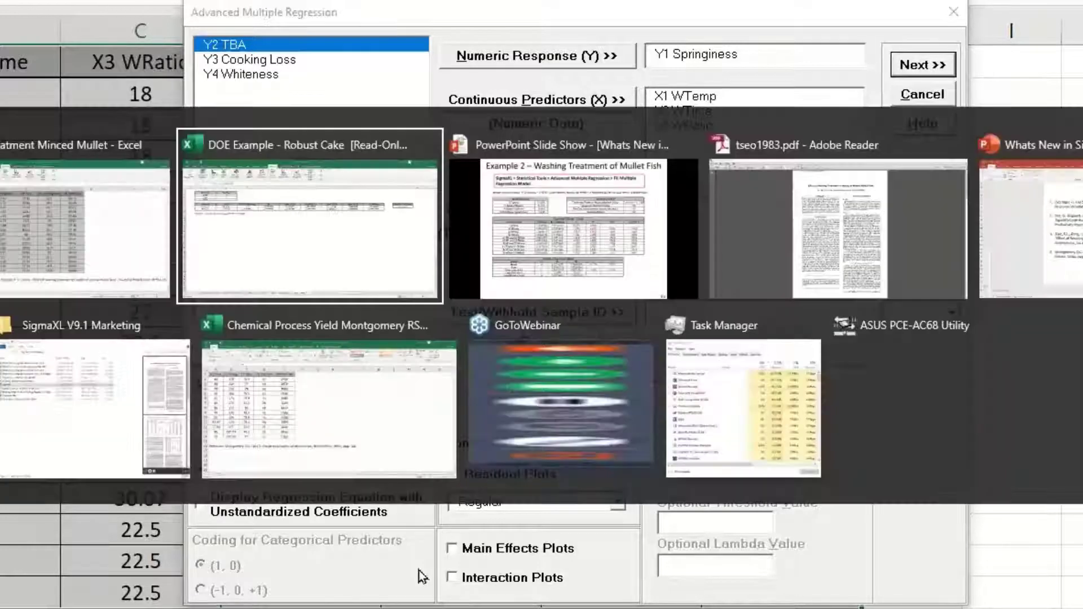
{"action": "key", "text": "alt+Tab"}
{"action": "key", "text": "Page_Up"}
{"action": "key", "text": "Page_Up"}
{"action": "key", "text": "Page_Up"}
{"action": "key", "text": "Page_Up"}
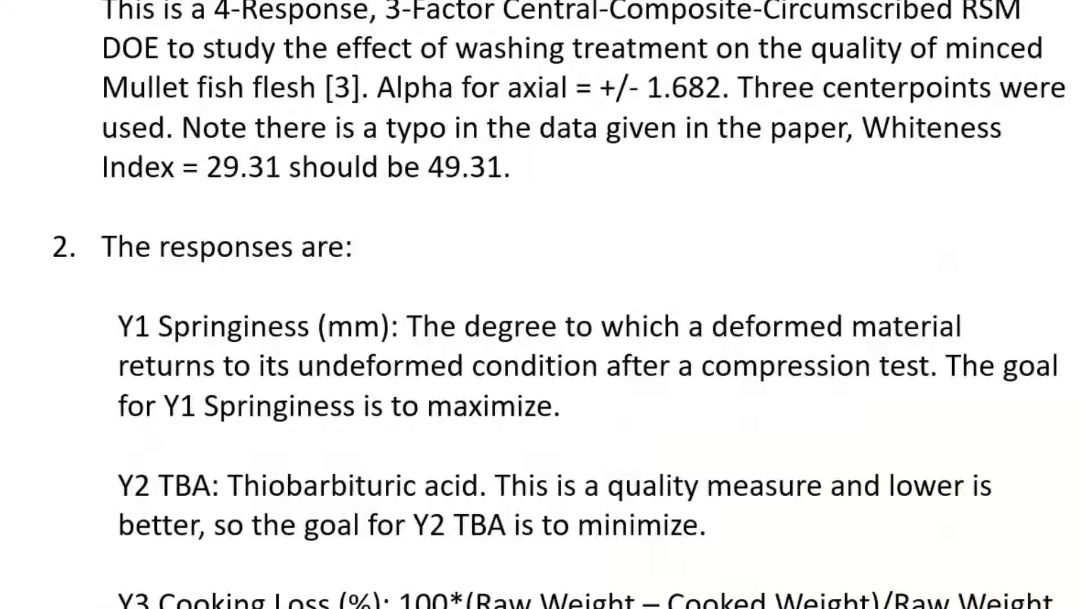
{"action": "key", "text": "alt+Tab"}
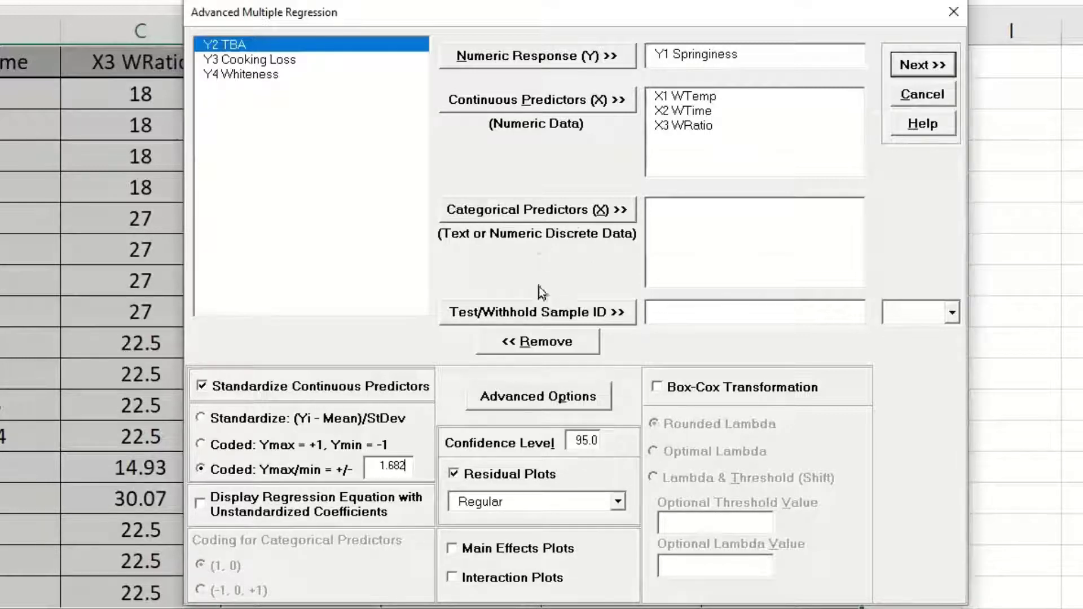
Turn off Residual Plots, generate the ME + 2-Way Interactions + Quadratic terms, and include all of them in the model.
{"action": "left_click", "coordinate": [474, 480]}
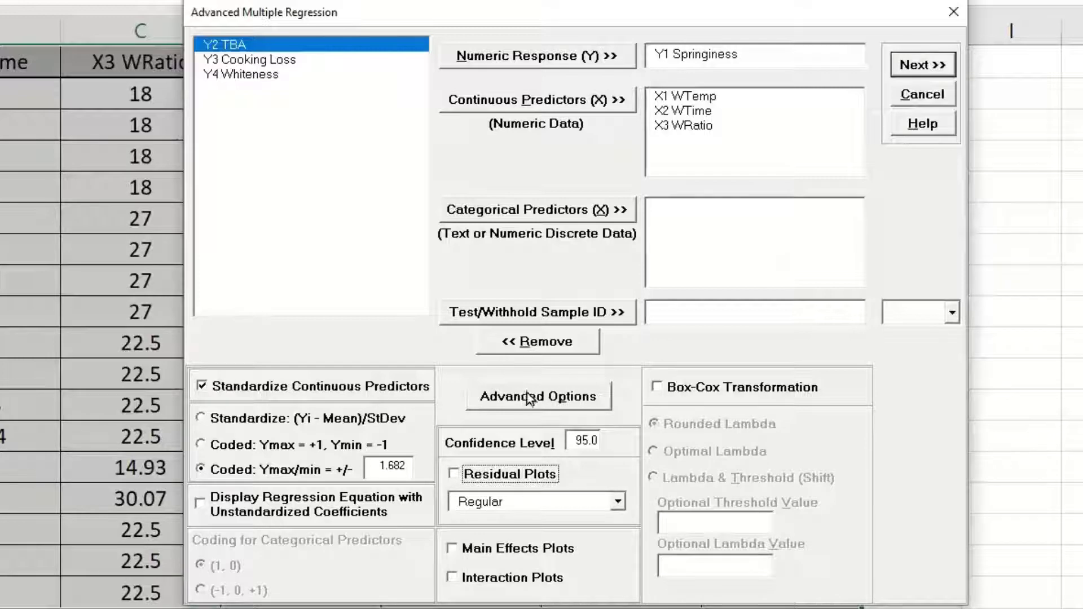
{"action": "left_click", "coordinate": [913, 63]}
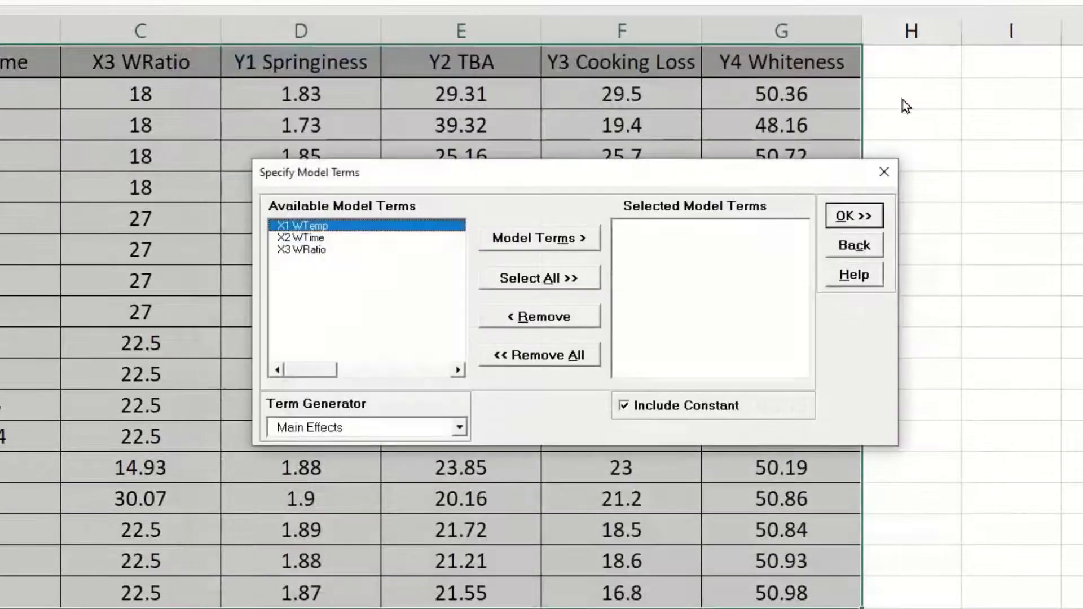
{"action": "left_click", "coordinate": [460, 430]}
{"action": "left_click", "coordinate": [444, 477]}
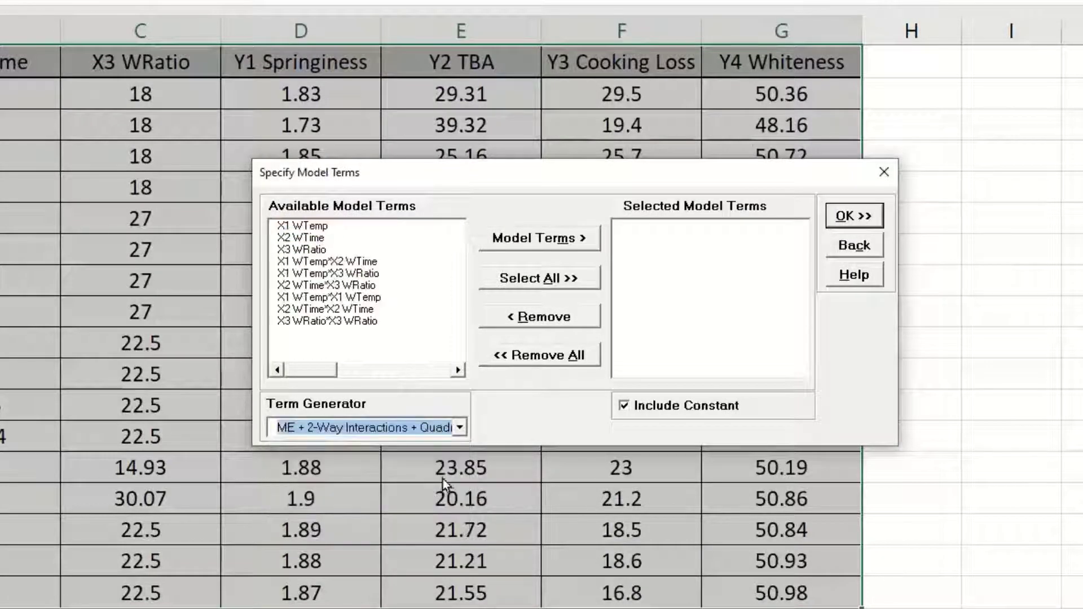
{"action": "left_click", "coordinate": [567, 282]}
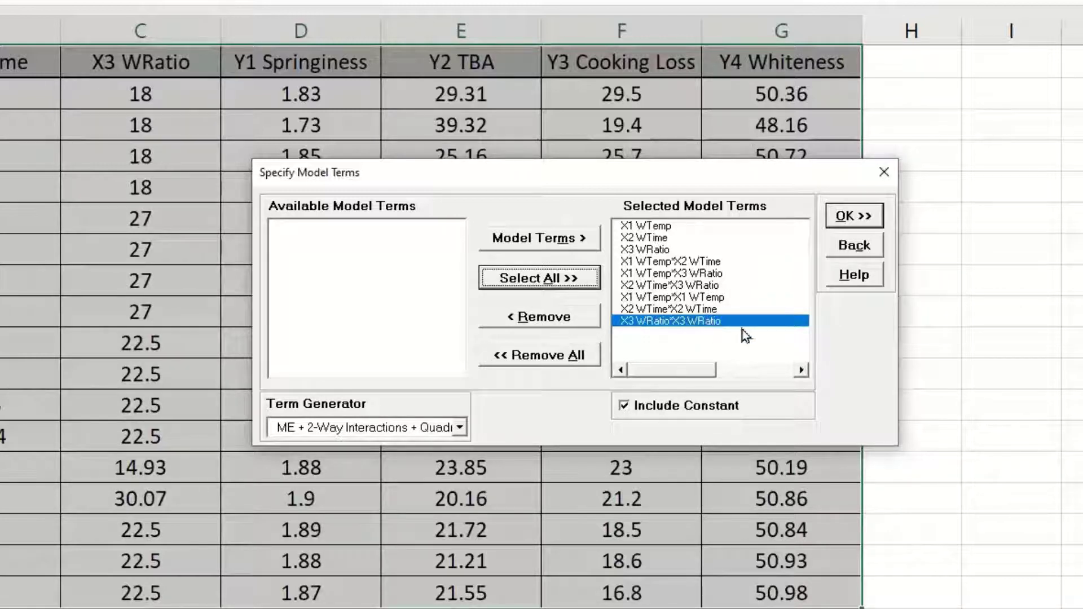
Run the Y1 Springiness regression and set the goal in its Predicted Response Calculator to Maximize.
{"action": "left_click", "coordinate": [853, 216]}
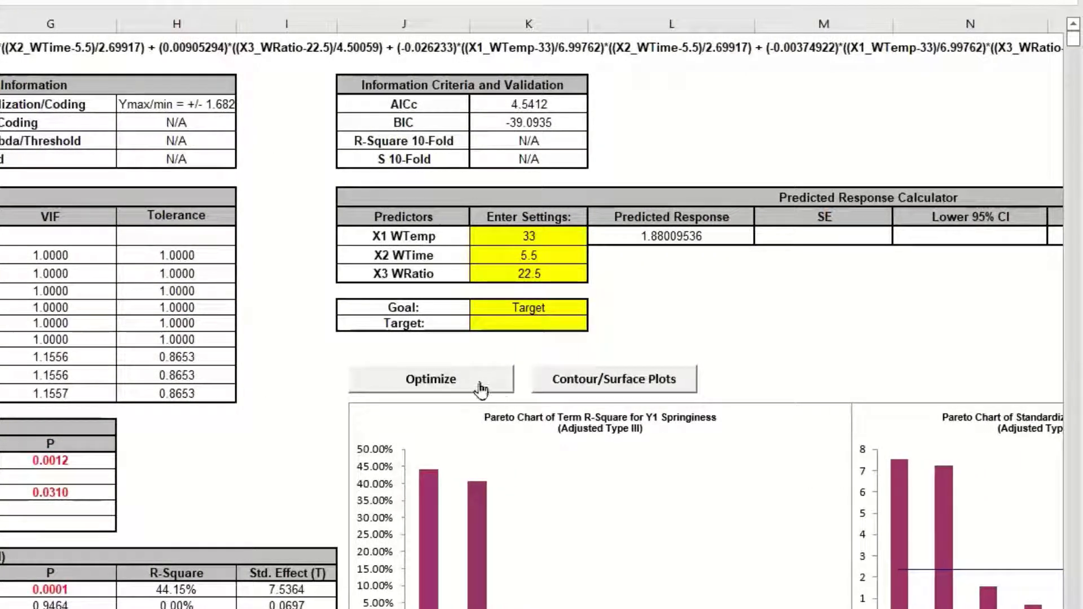
{"action": "left_click", "coordinate": [574, 301]}
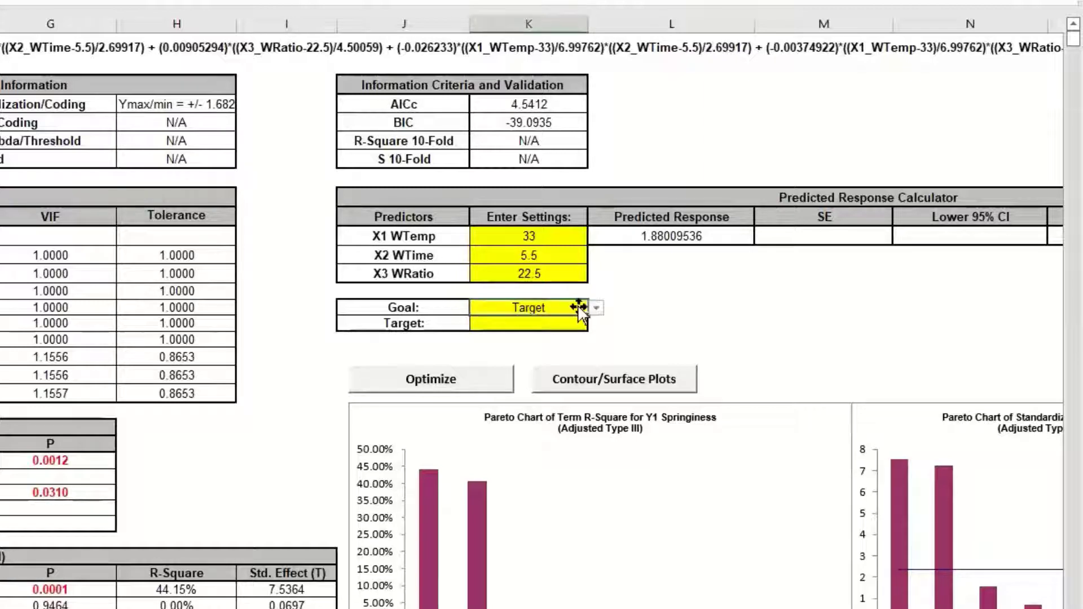
{"action": "left_click", "coordinate": [599, 311]}
{"action": "left_click", "coordinate": [574, 322]}
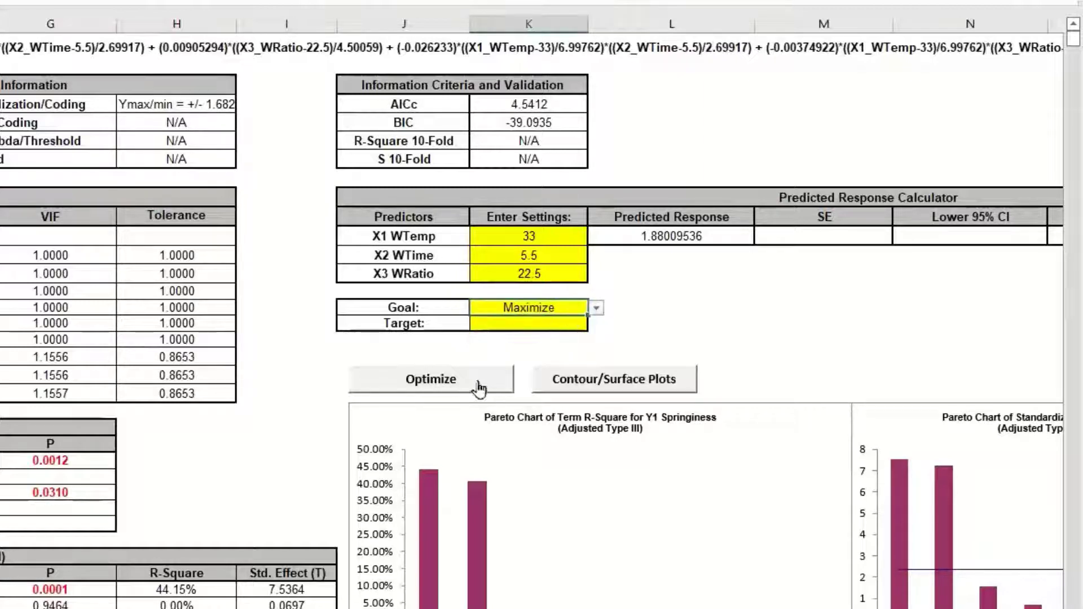
Optimize Y1 Springiness with the new predictor values pasted in, and create its contour and surface plots before returning to the model sheet.
{"action": "left_click", "coordinate": [466, 376]}
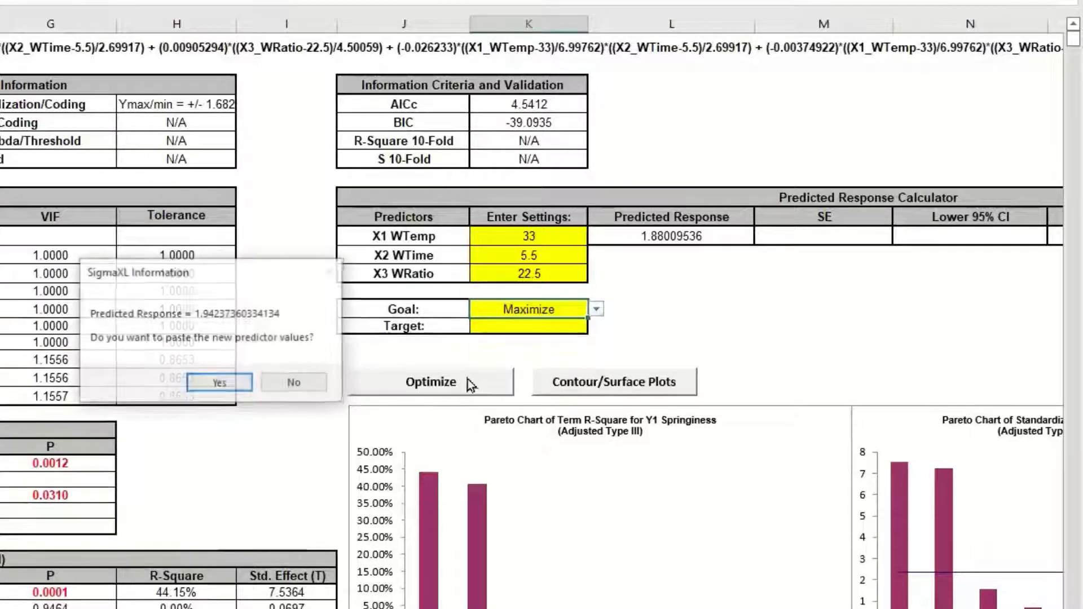
{"action": "left_click", "coordinate": [206, 387]}
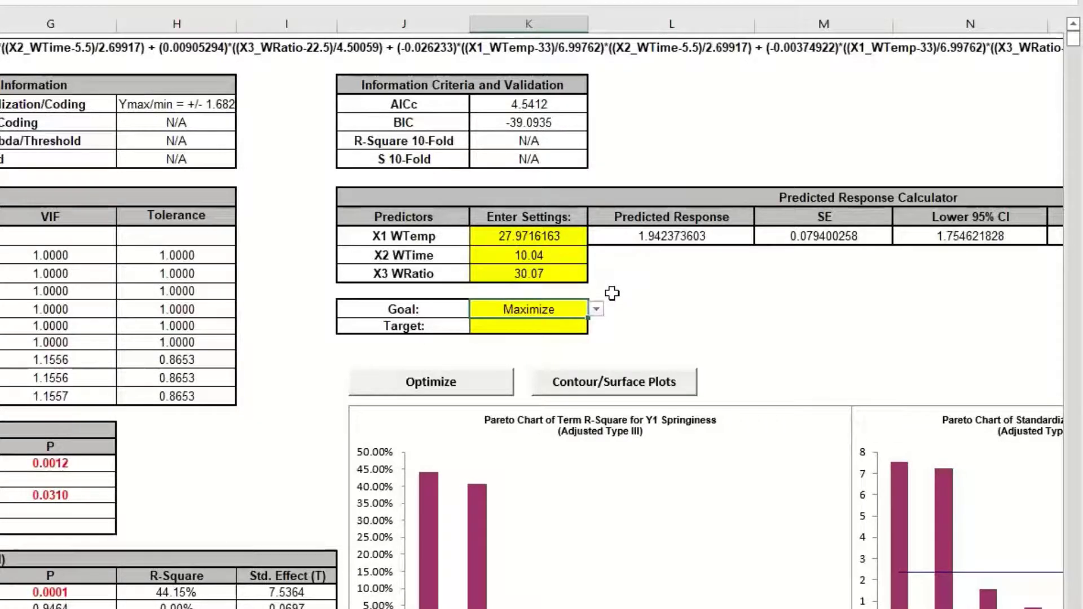
{"action": "left_click", "coordinate": [606, 381]}
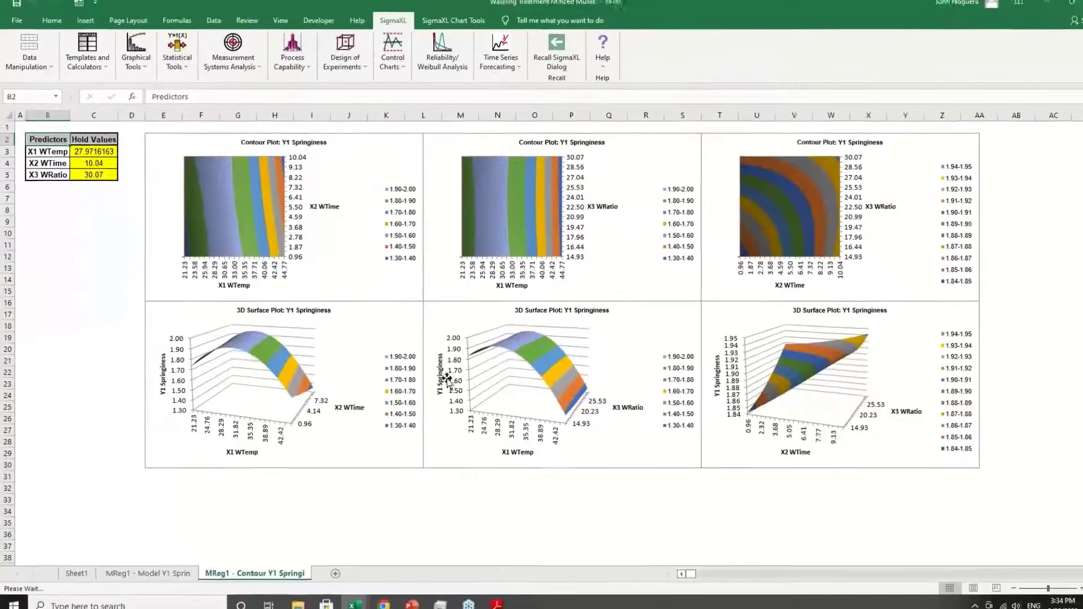
{"action": "left_click", "coordinate": [157, 573]}
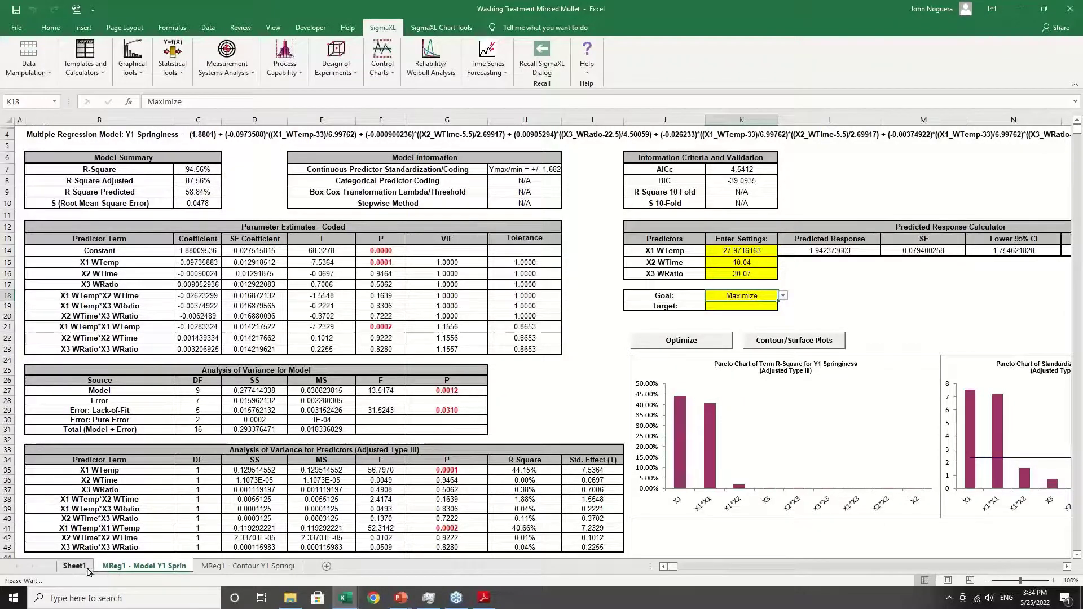
Recall the regression setup and fit Y2 TBA on the same predictors with all ME + 2-Way Interactions + Quadratic terms.
{"action": "left_click", "coordinate": [541, 57]}
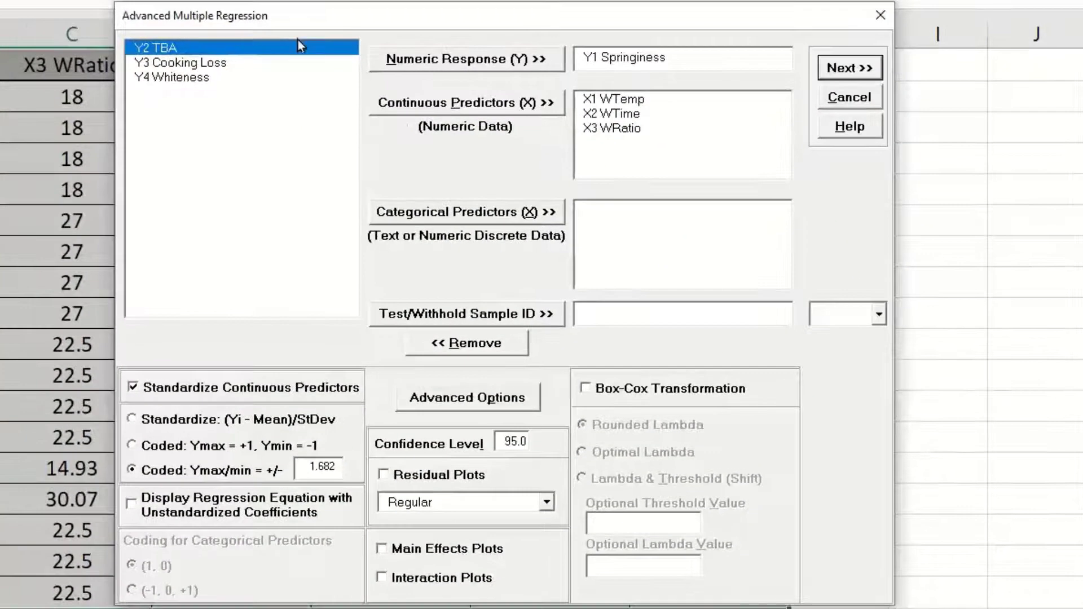
{"action": "left_click", "coordinate": [475, 144]}
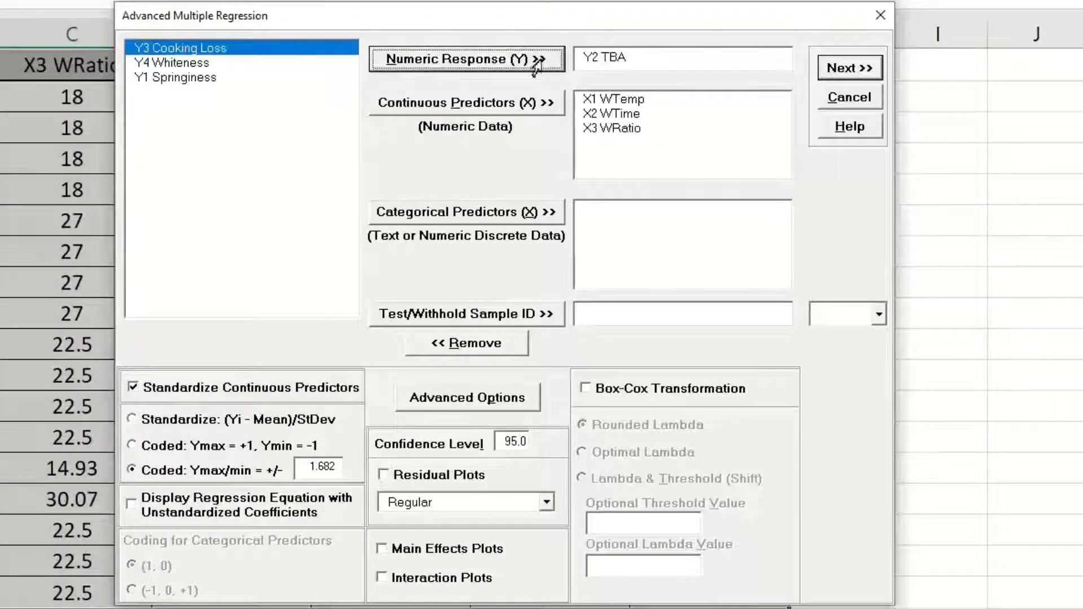
{"action": "left_click", "coordinate": [844, 68]}
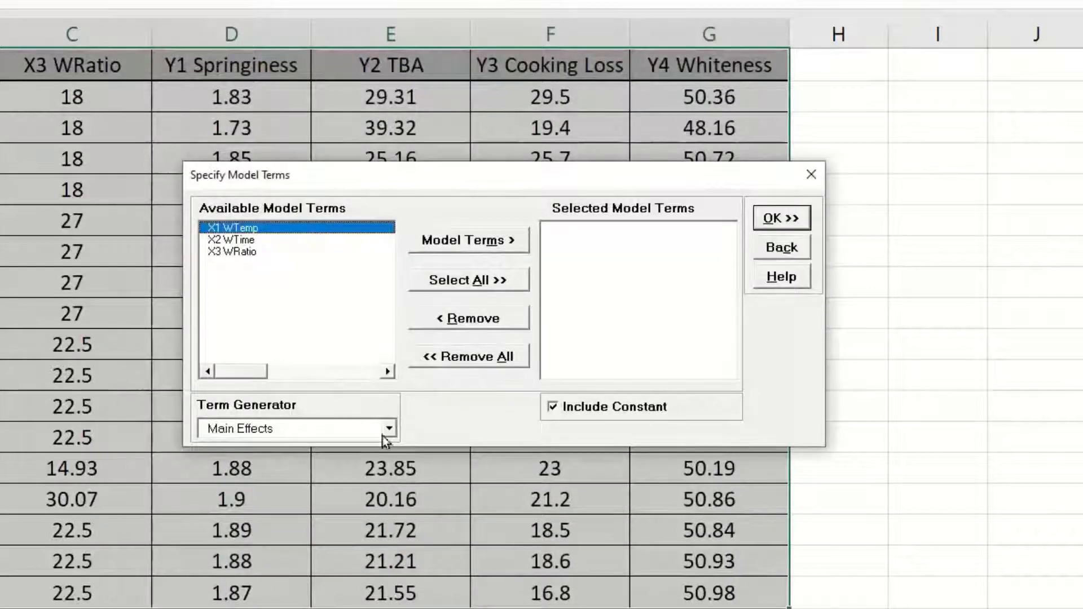
{"action": "left_click", "coordinate": [391, 432]}
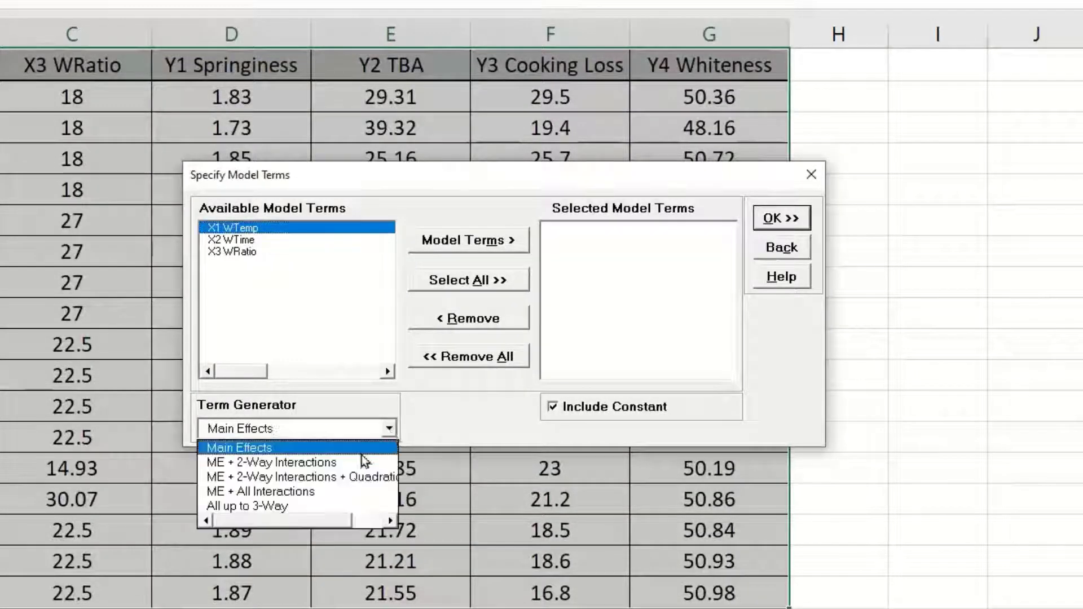
{"action": "left_click", "coordinate": [357, 475]}
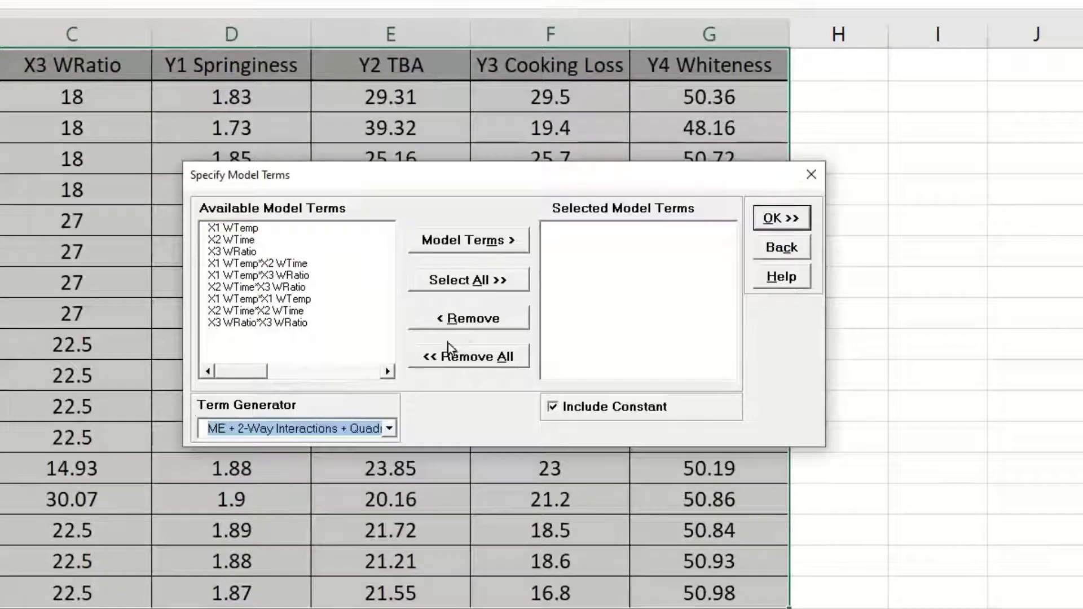
{"action": "left_click", "coordinate": [476, 281]}
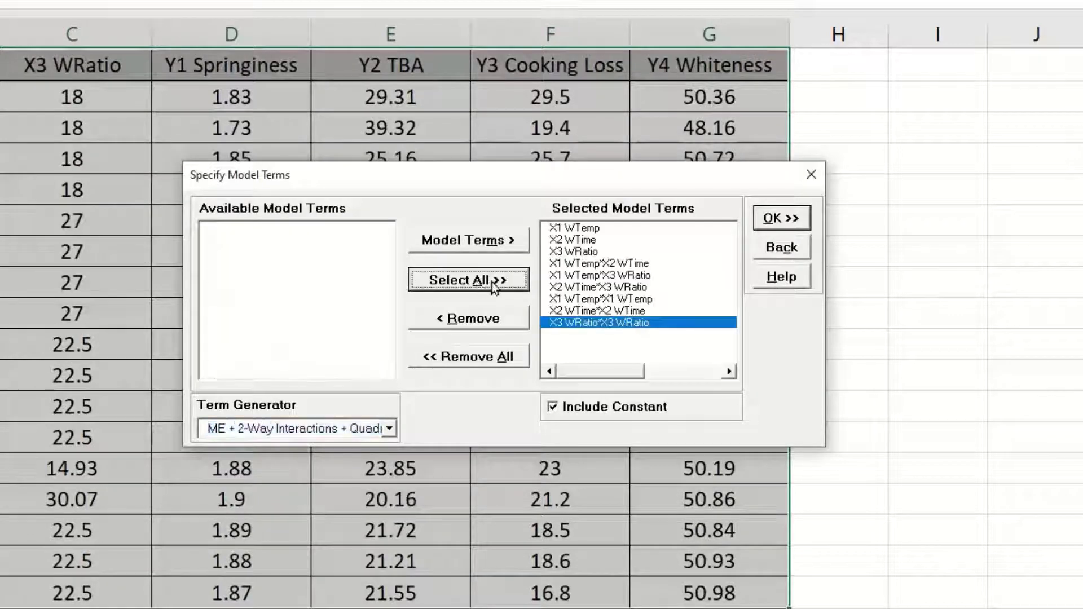
{"action": "left_click", "coordinate": [762, 218]}
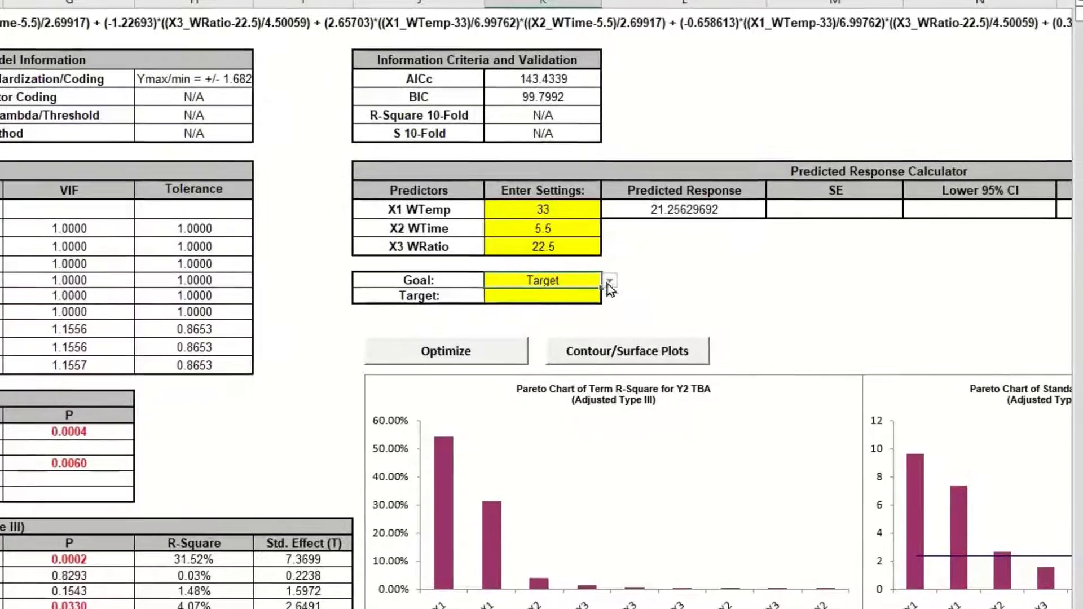
Optimize Y2 TBA with the goal Minimize, accepting the new predictor values, and create its contour and surface plots.
{"action": "left_click", "coordinate": [781, 259]}
{"action": "left_click", "coordinate": [797, 257]}
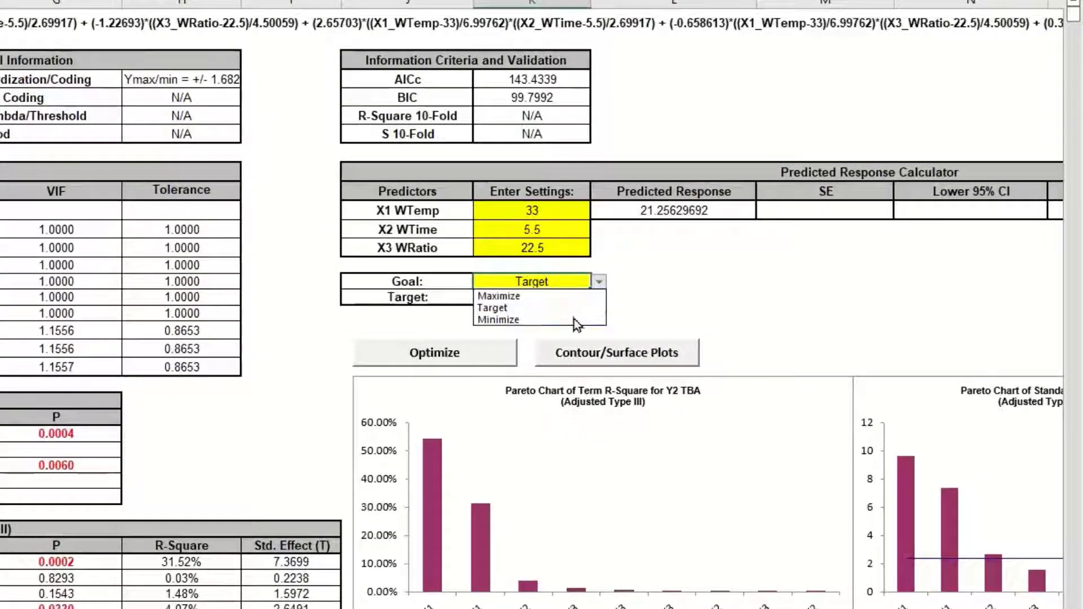
{"action": "left_click", "coordinate": [574, 319]}
{"action": "left_click", "coordinate": [453, 366]}
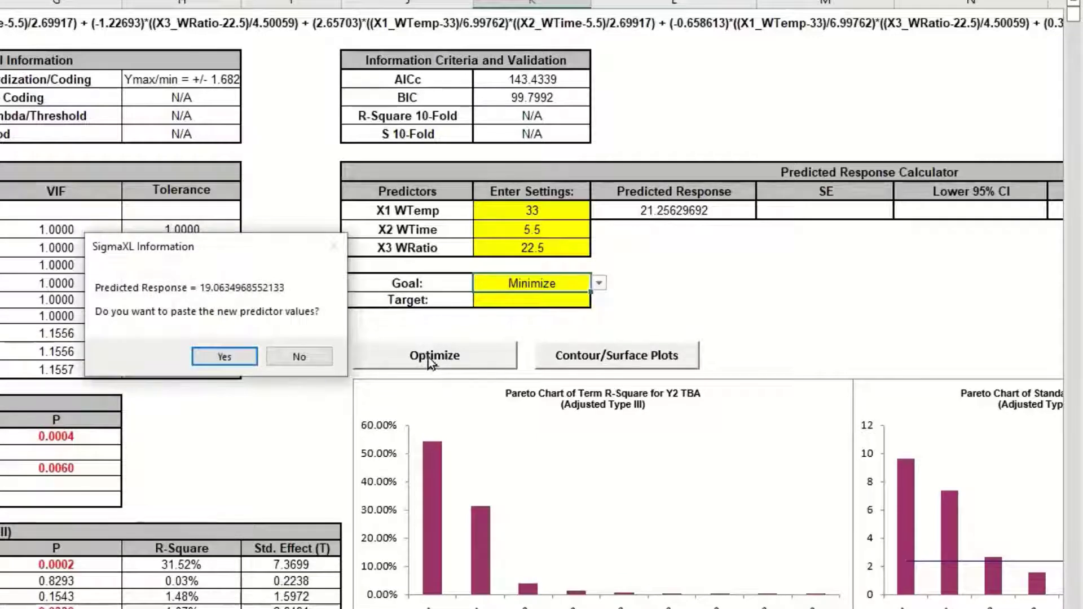
{"action": "left_click", "coordinate": [228, 359]}
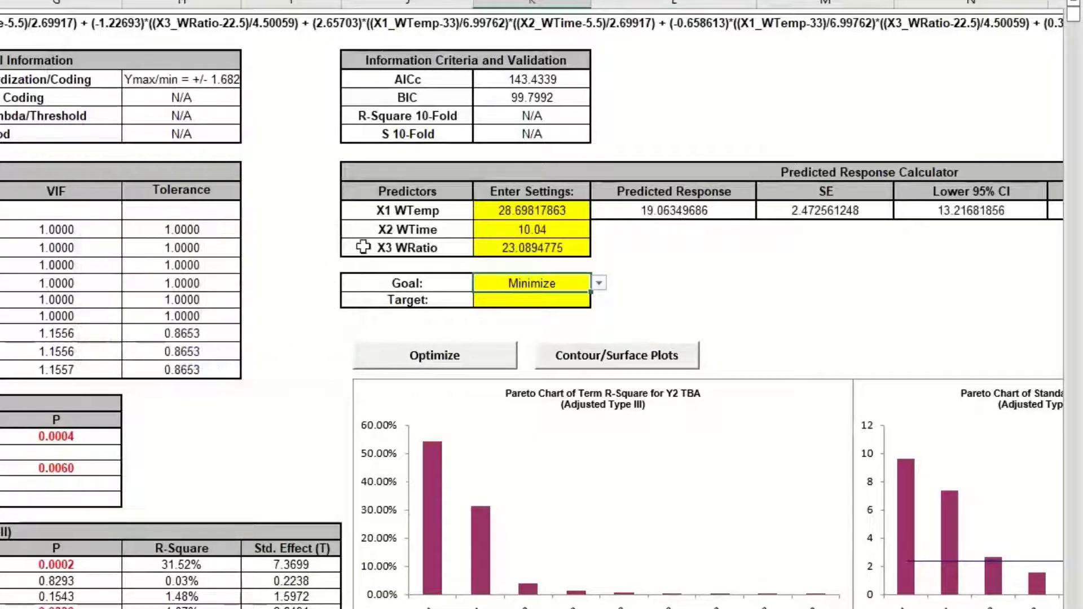
{"action": "left_click", "coordinate": [586, 355]}
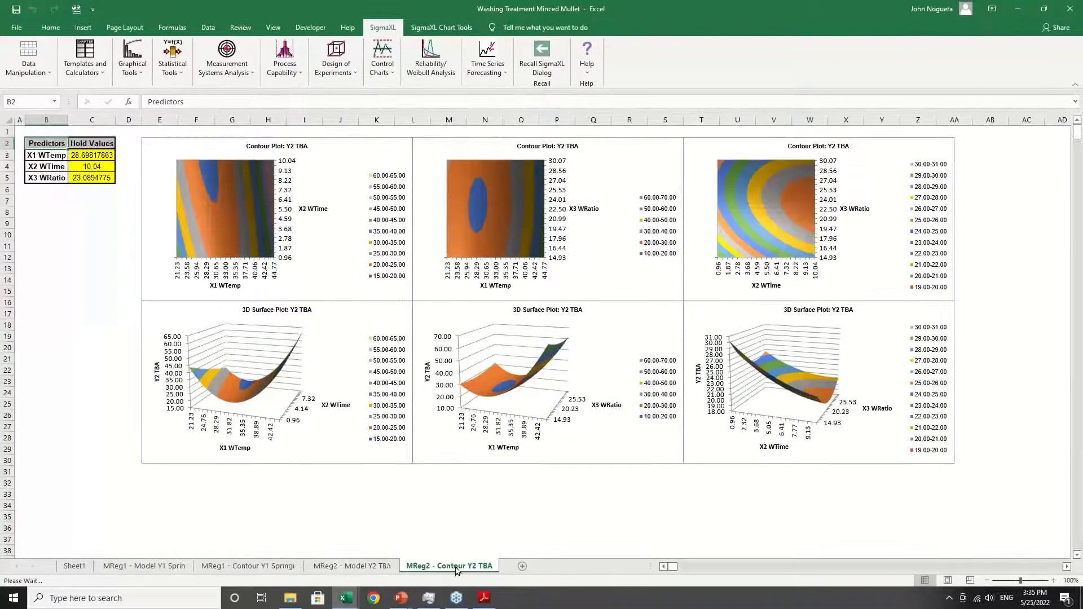
Recall the regression setup and fit Y3 Cooking Loss on the same predictors with all ME + 2-Way Interactions + Quadratic terms.
{"action": "left_click", "coordinate": [548, 67]}
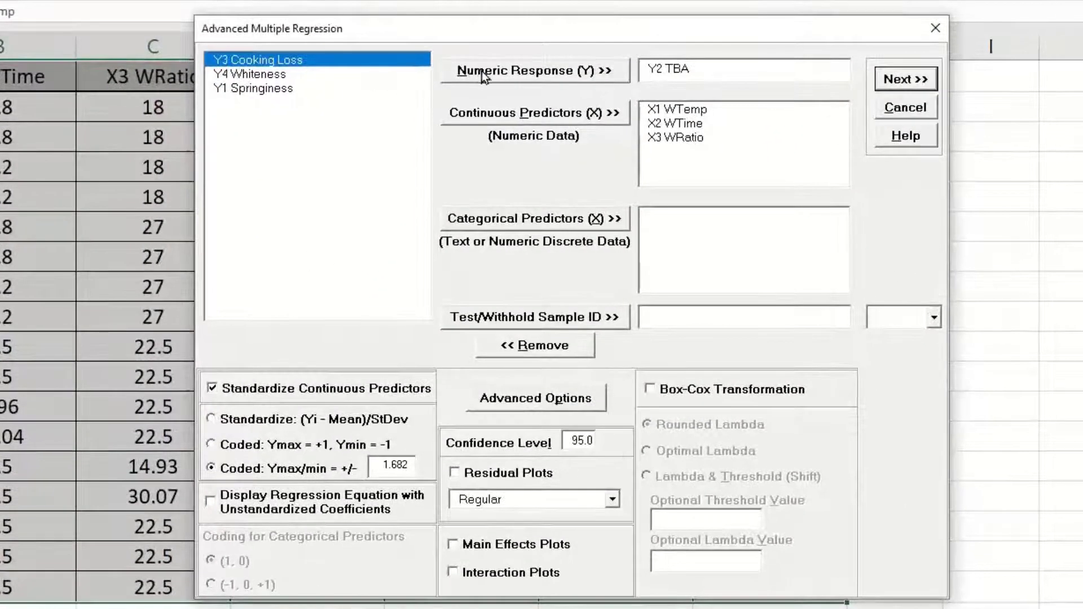
{"action": "left_click", "coordinate": [482, 71]}
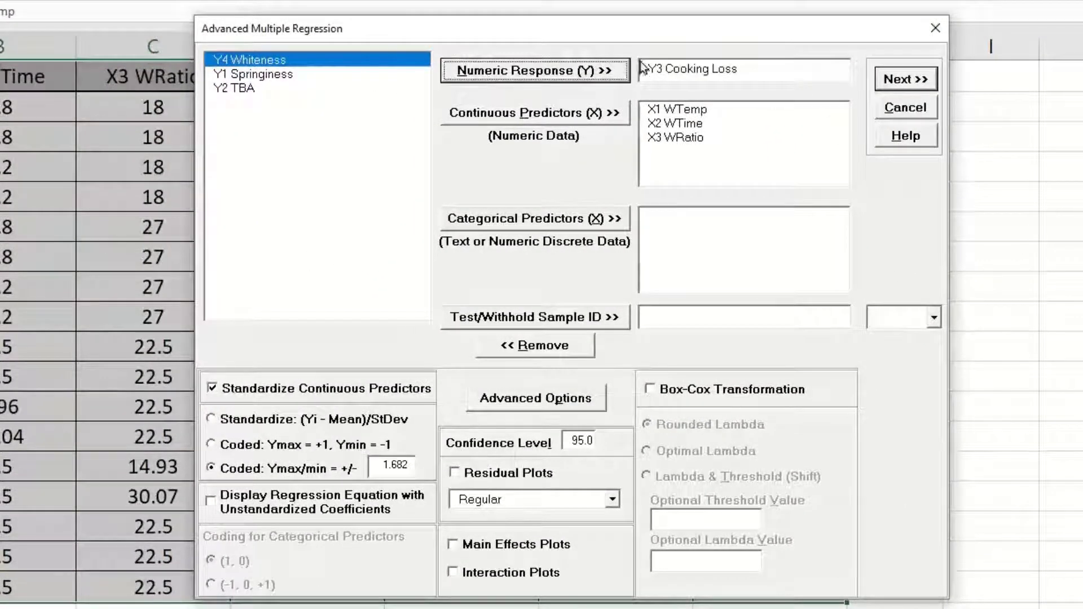
{"action": "left_click", "coordinate": [896, 83]}
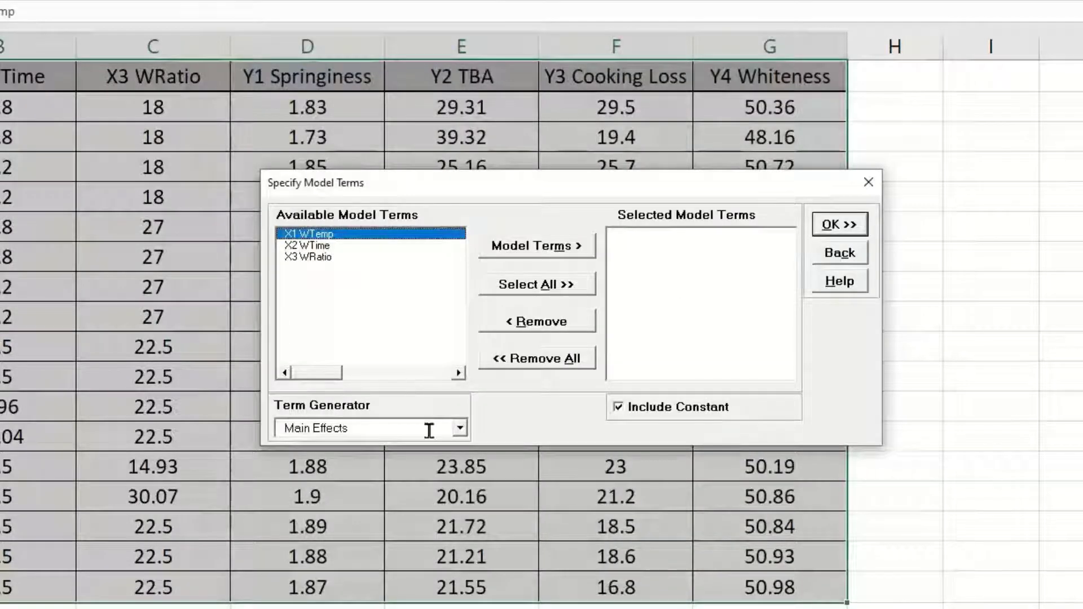
{"action": "left_click", "coordinate": [459, 428]}
{"action": "left_click", "coordinate": [444, 476]}
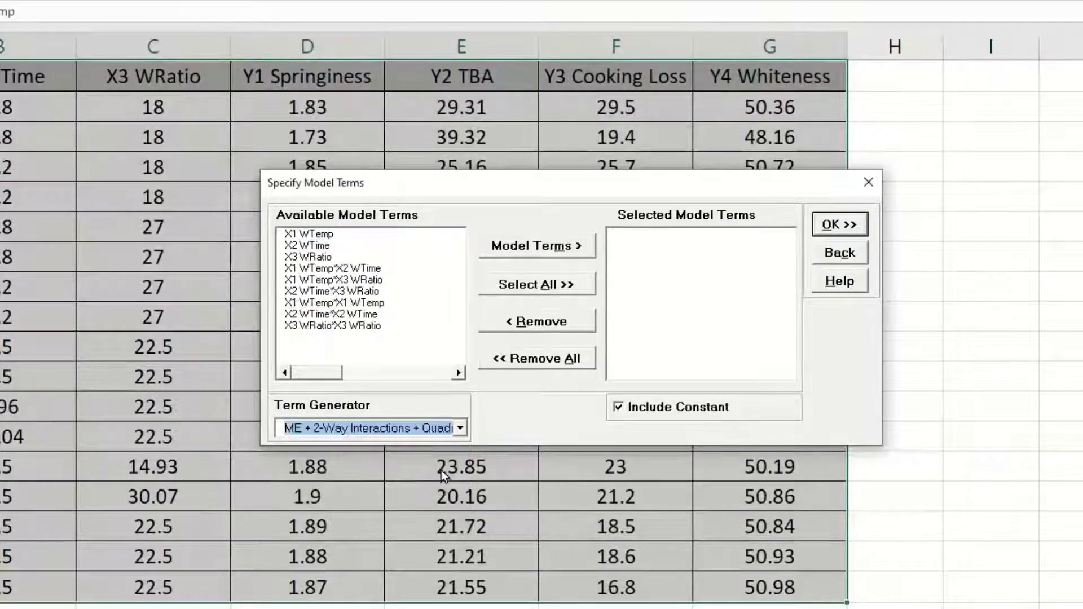
{"action": "left_click", "coordinate": [550, 287]}
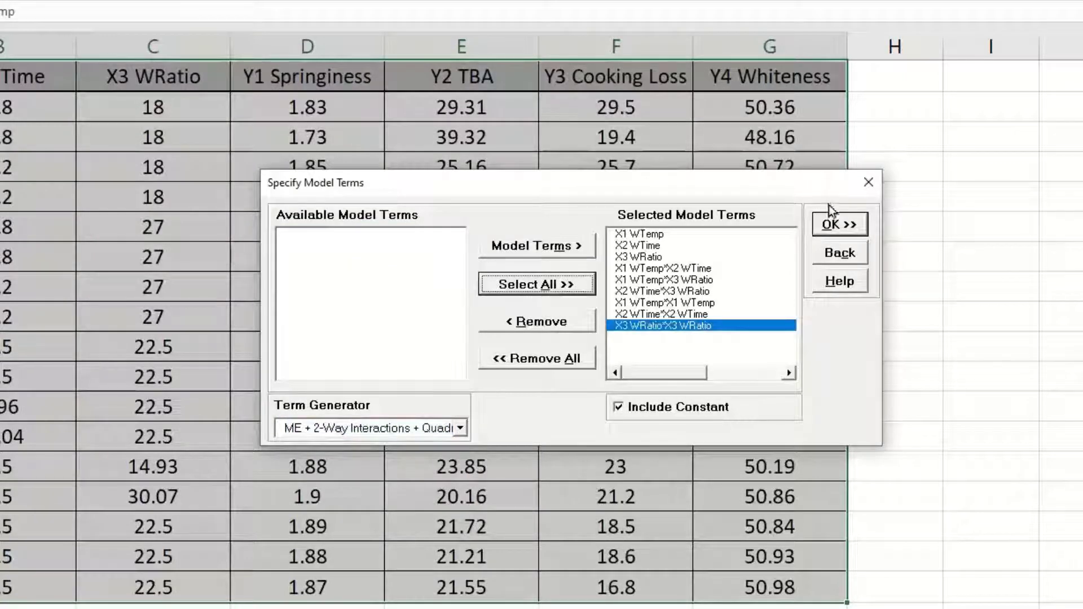
{"action": "left_click", "coordinate": [829, 224]}
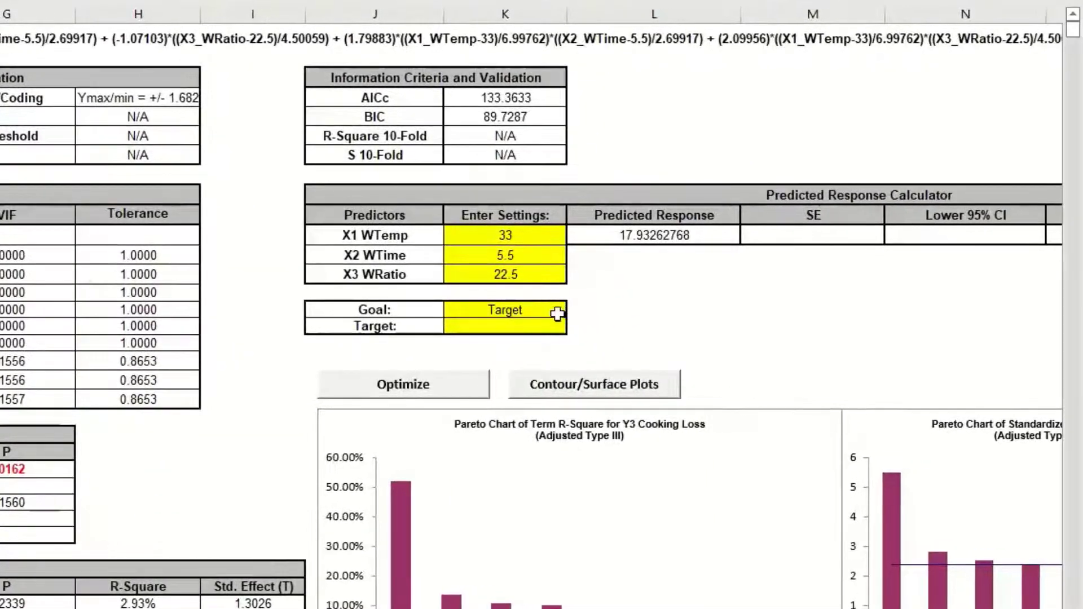
Optimize Y3 Cooking Loss with the goal Minimize, accepting the new predictor values, and create its contour and surface plots.
{"action": "left_click", "coordinate": [902, 313]}
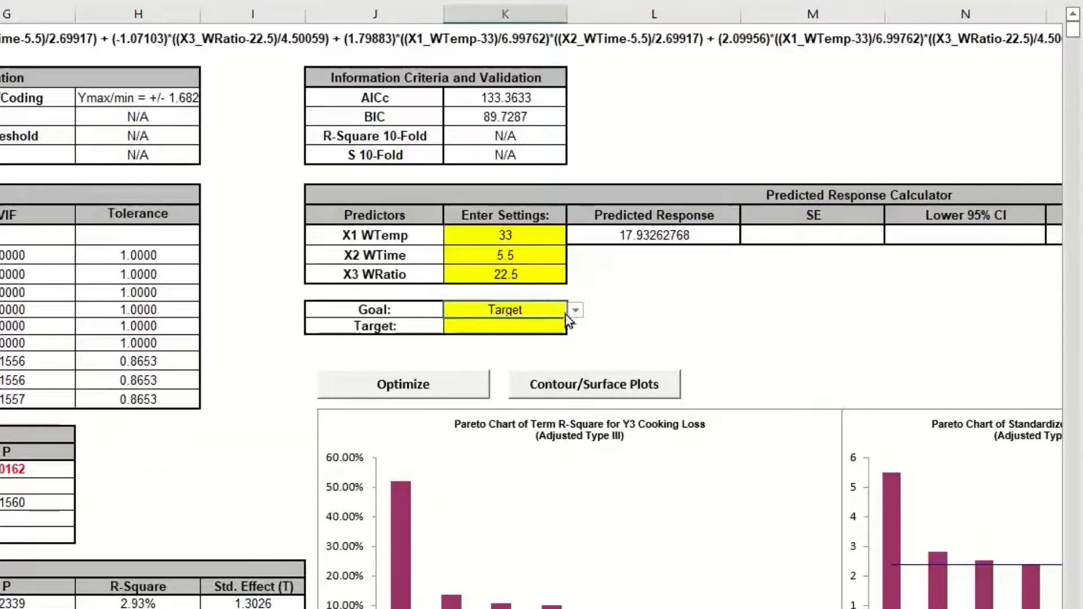
{"action": "left_click", "coordinate": [576, 309]}
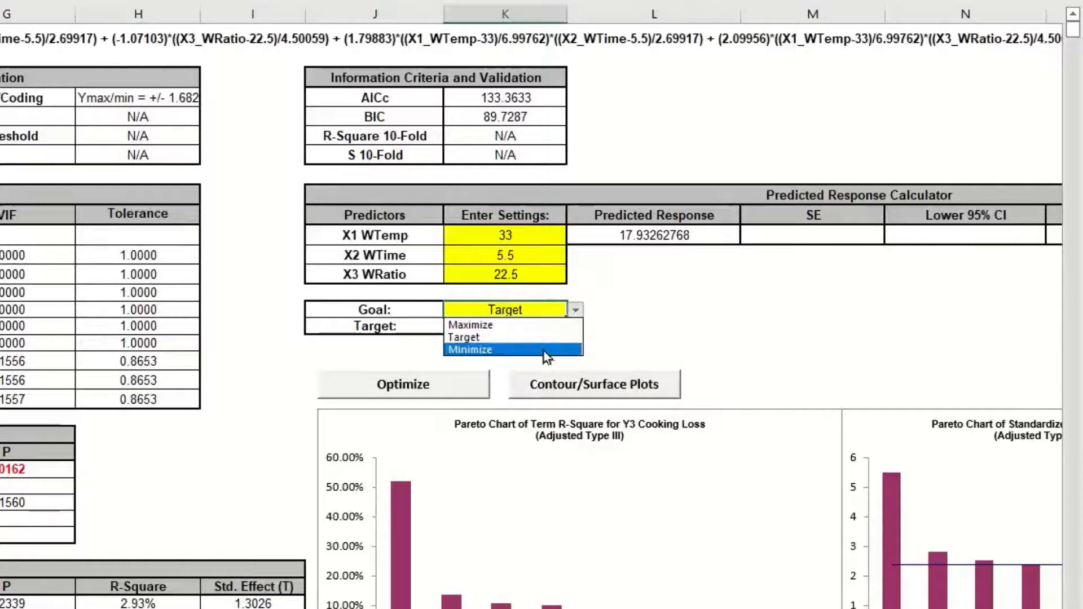
{"action": "left_click", "coordinate": [546, 350]}
{"action": "left_click", "coordinate": [434, 395]}
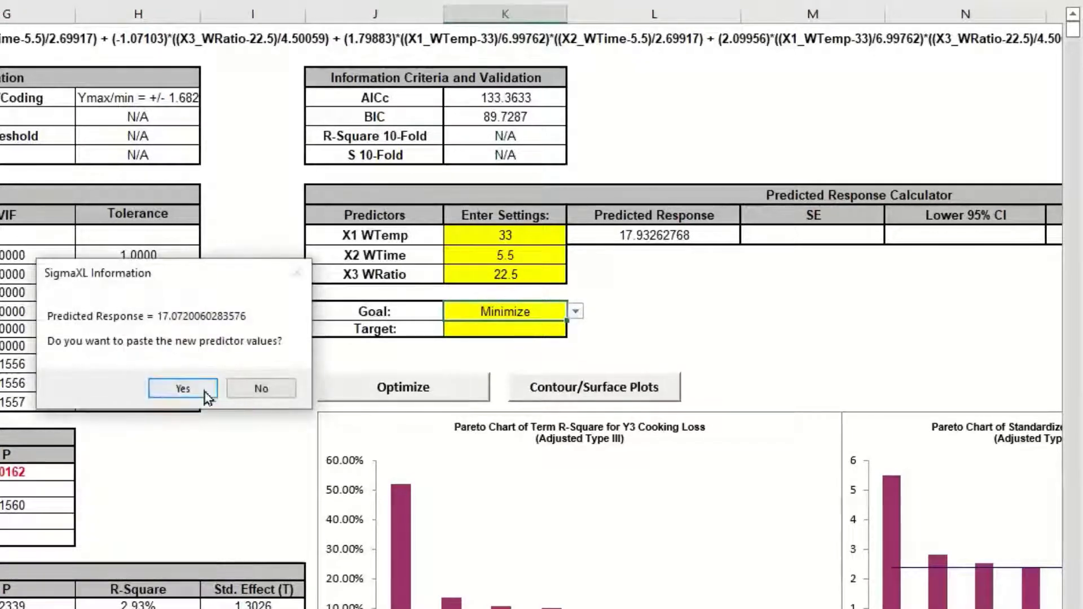
{"action": "left_click", "coordinate": [199, 388]}
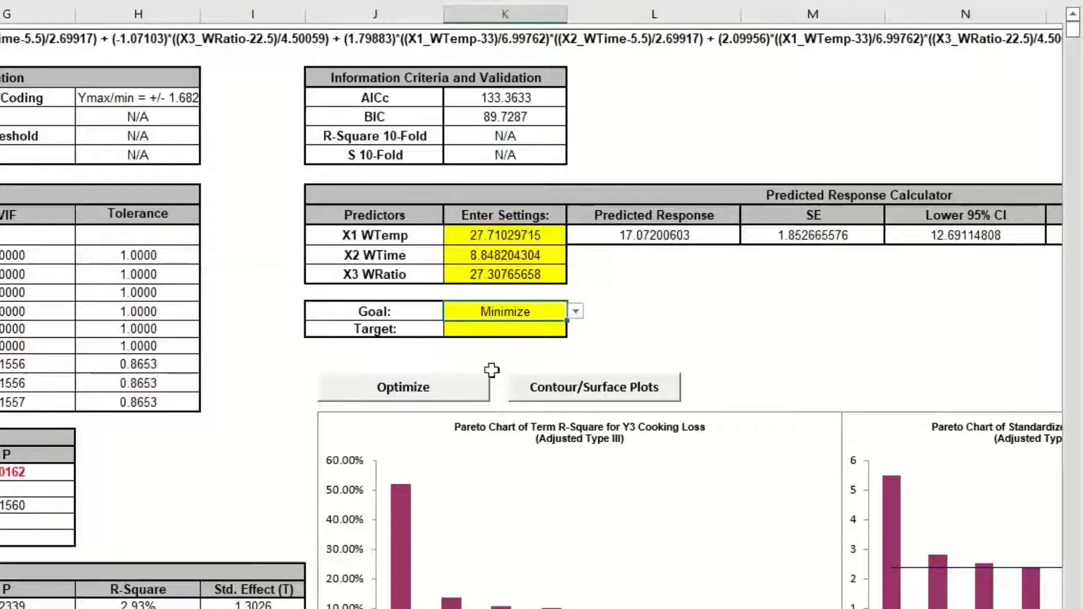
{"action": "left_click", "coordinate": [625, 389]}
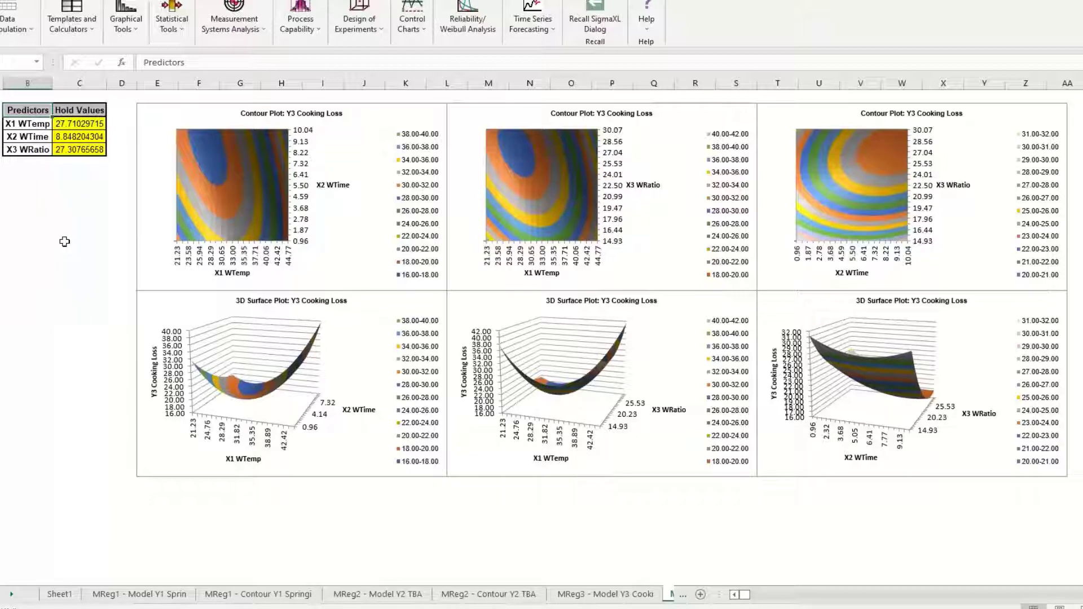
Recall the regression setup and fit Y4 Whiteness on the same predictors with all ME + 2-Way Interactions + Quadratic terms.
{"action": "left_click", "coordinate": [594, 23]}
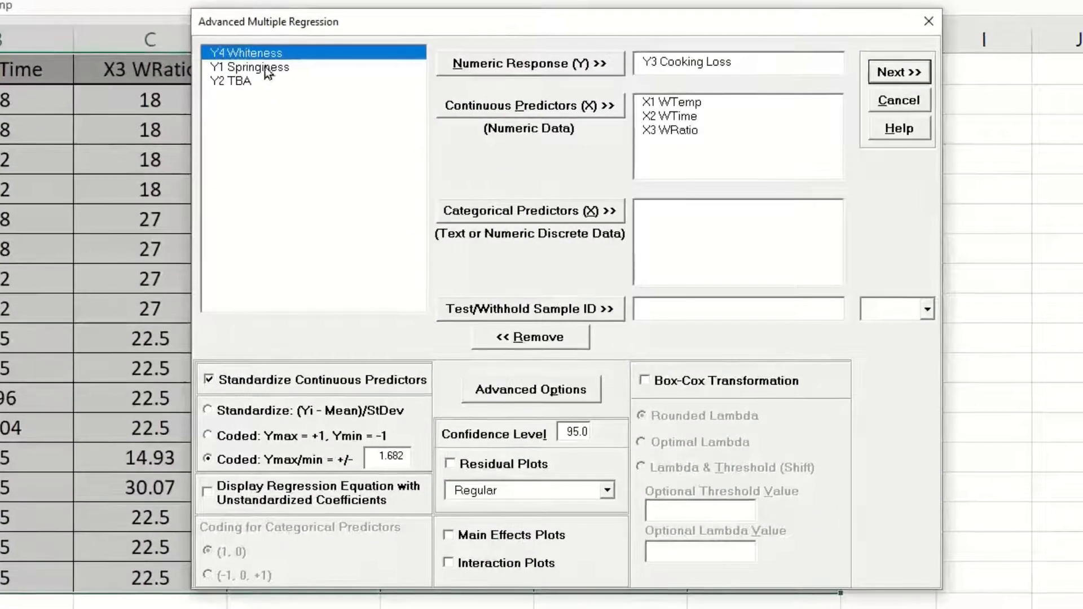
{"action": "left_click", "coordinate": [483, 69]}
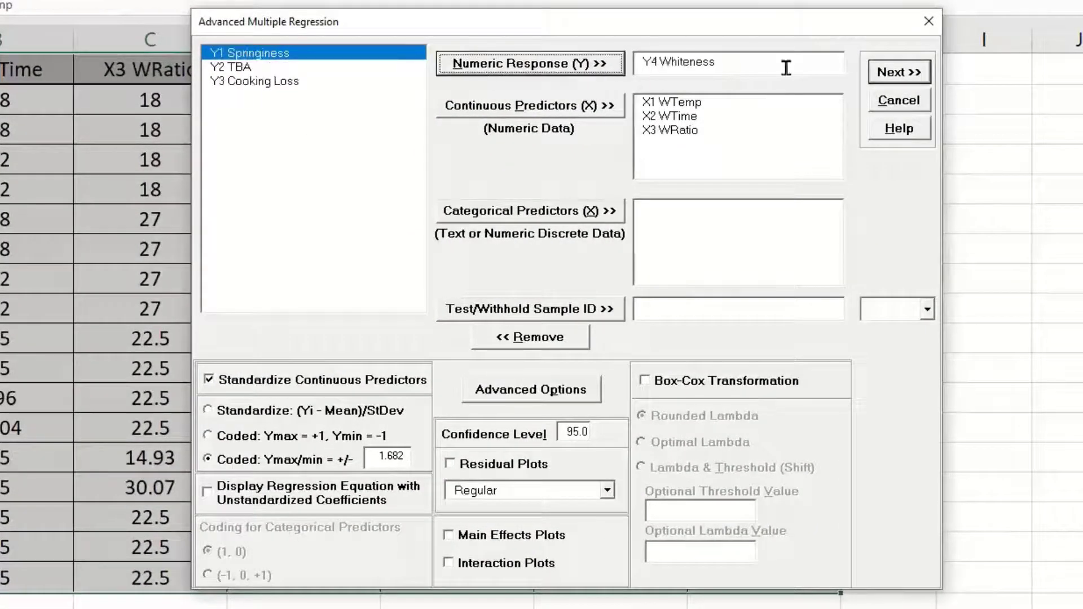
{"action": "left_click", "coordinate": [892, 73]}
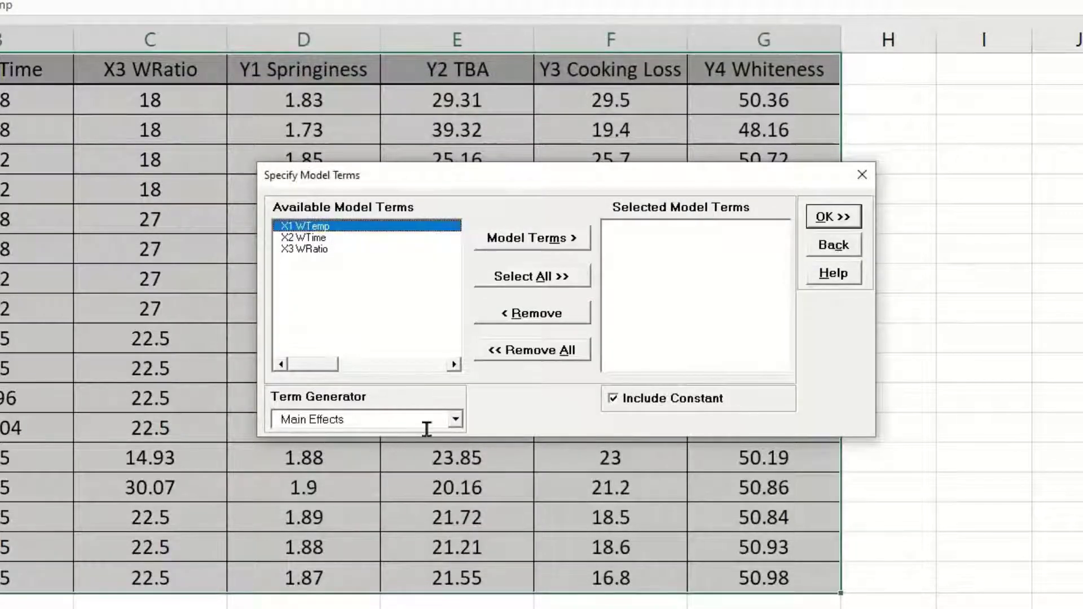
{"action": "left_click", "coordinate": [456, 419]}
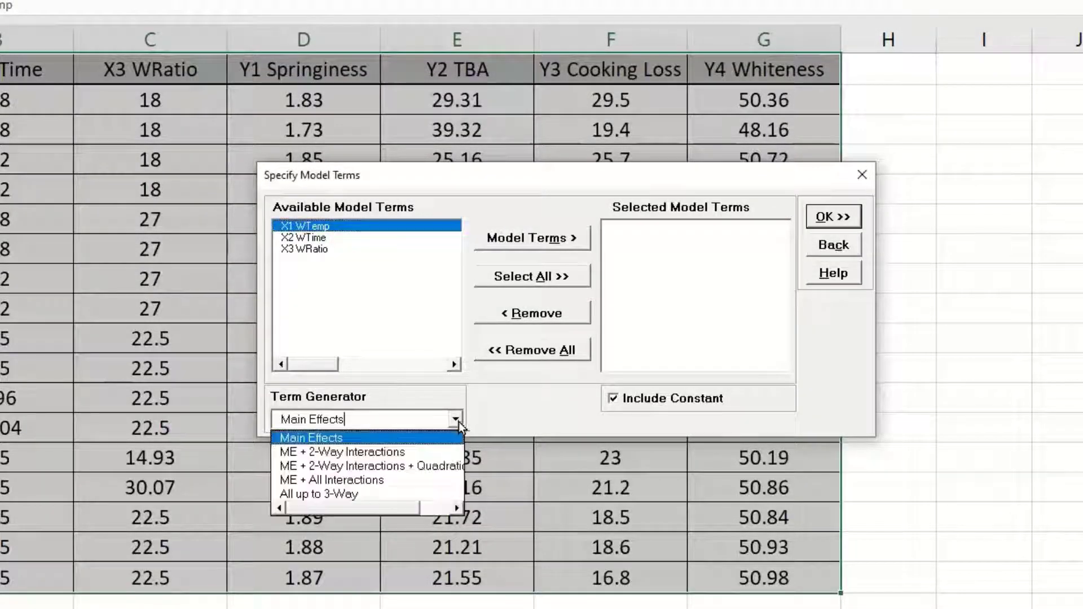
{"action": "left_click", "coordinate": [438, 466]}
{"action": "left_click", "coordinate": [524, 276]}
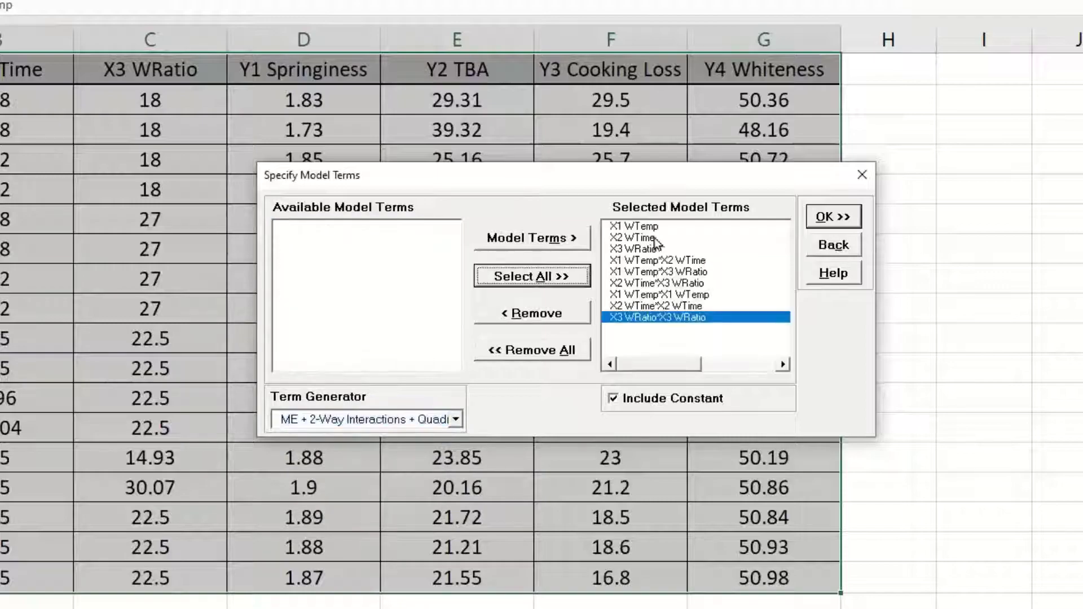
{"action": "left_click", "coordinate": [847, 218]}
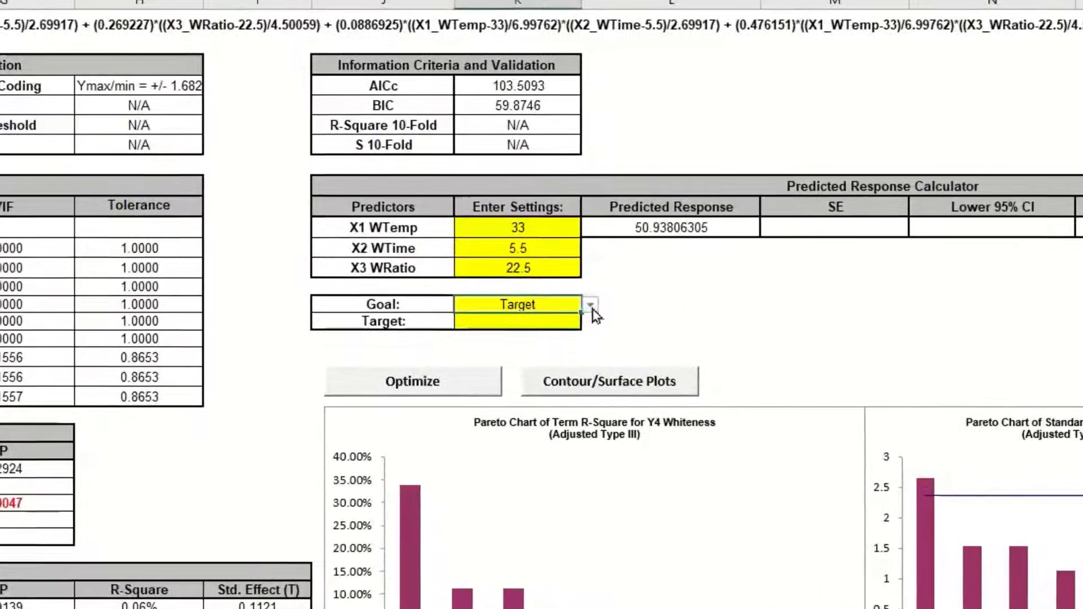
Optimize Y4 Whiteness with the goal Maximize, accepting the new predictor values, and create its contour and surface plots.
{"action": "left_click", "coordinate": [783, 276]}
{"action": "left_click", "coordinate": [539, 320]}
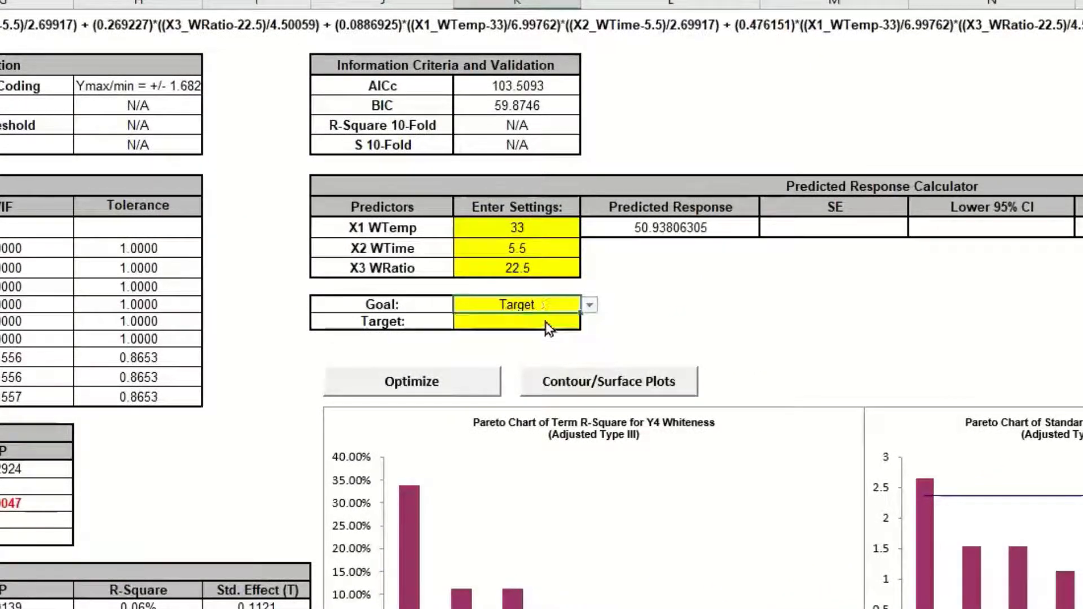
{"action": "left_click", "coordinate": [455, 380]}
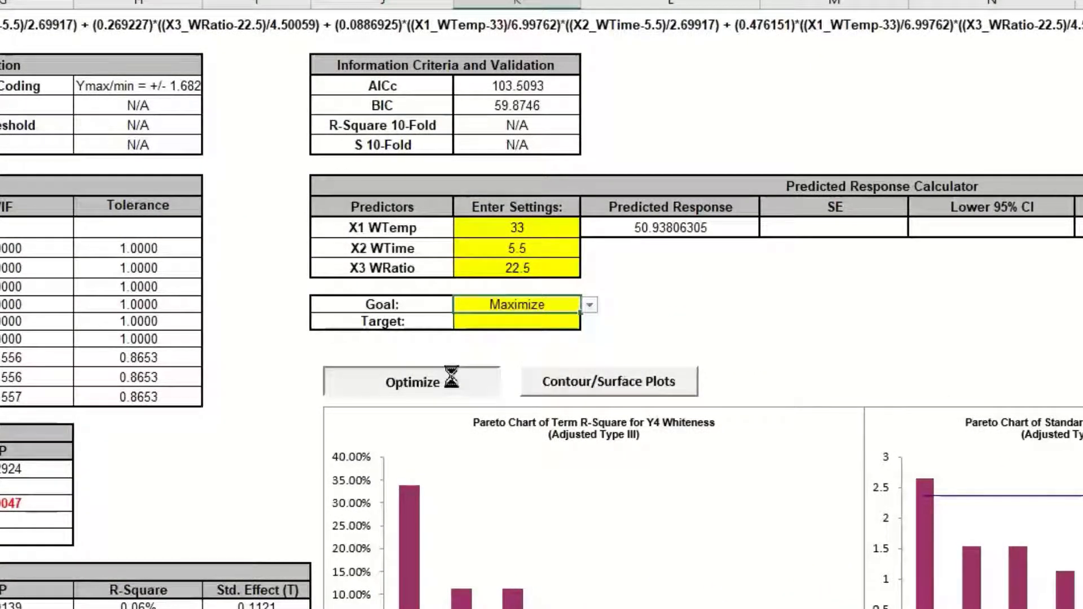
{"action": "left_click", "coordinate": [180, 386]}
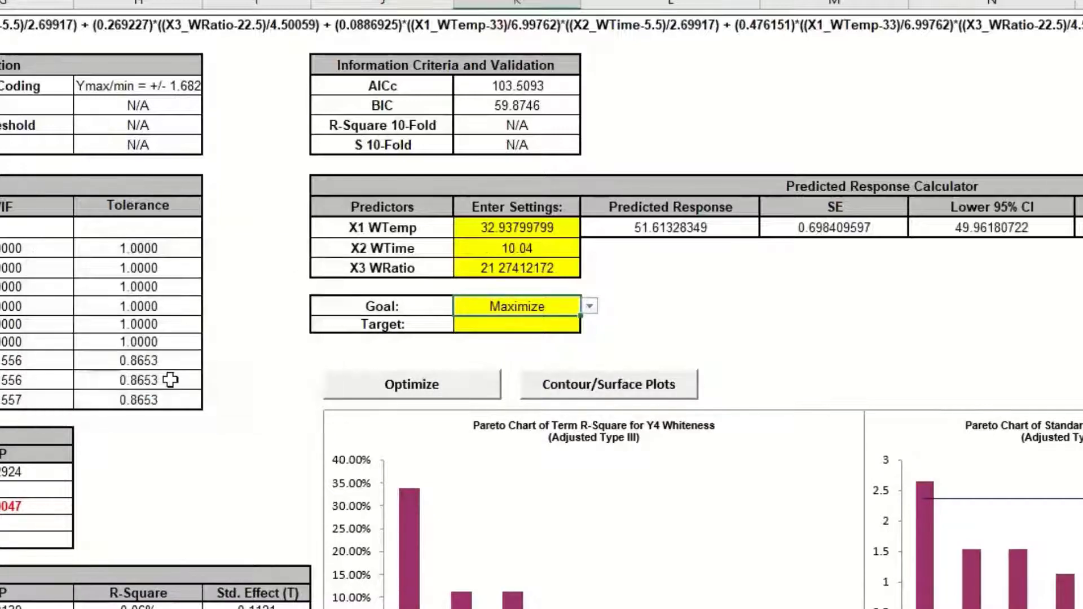
{"action": "left_click", "coordinate": [540, 390]}
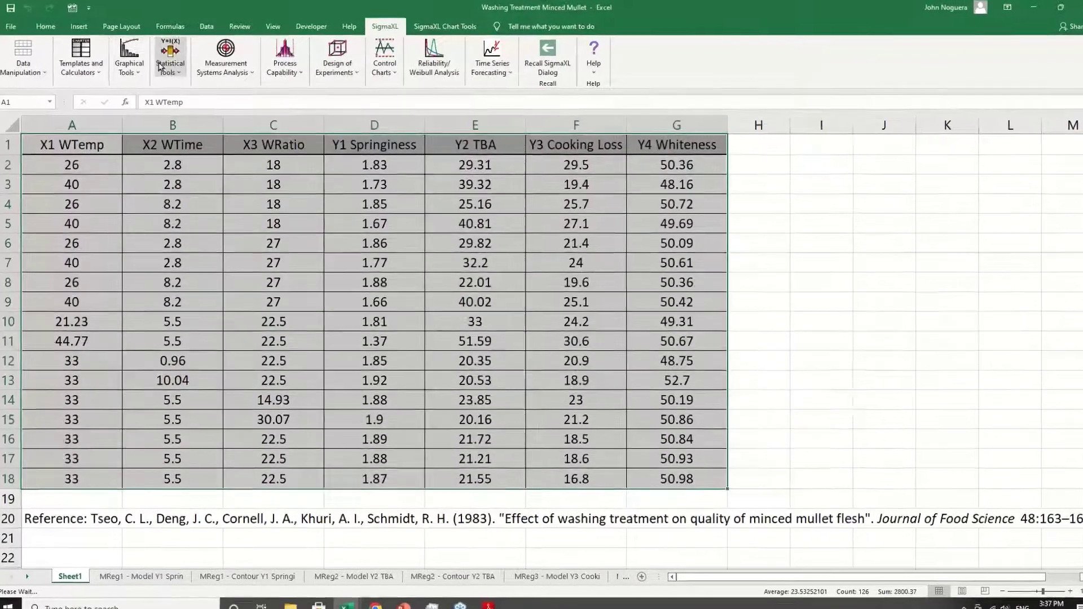
Start a Multiple Response Optimization and assign the Y1, Y2, Y3 and Y4 models as Responses 1 to 4 in order.
{"action": "left_click", "coordinate": [167, 65]}
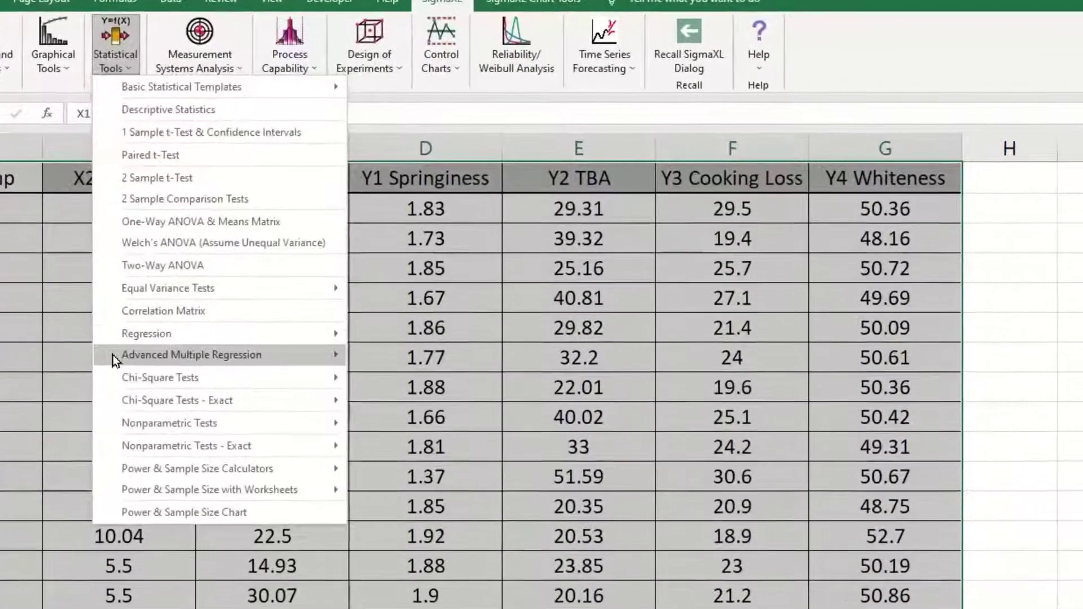
{"action": "mouse_move", "coordinate": [160, 276]}
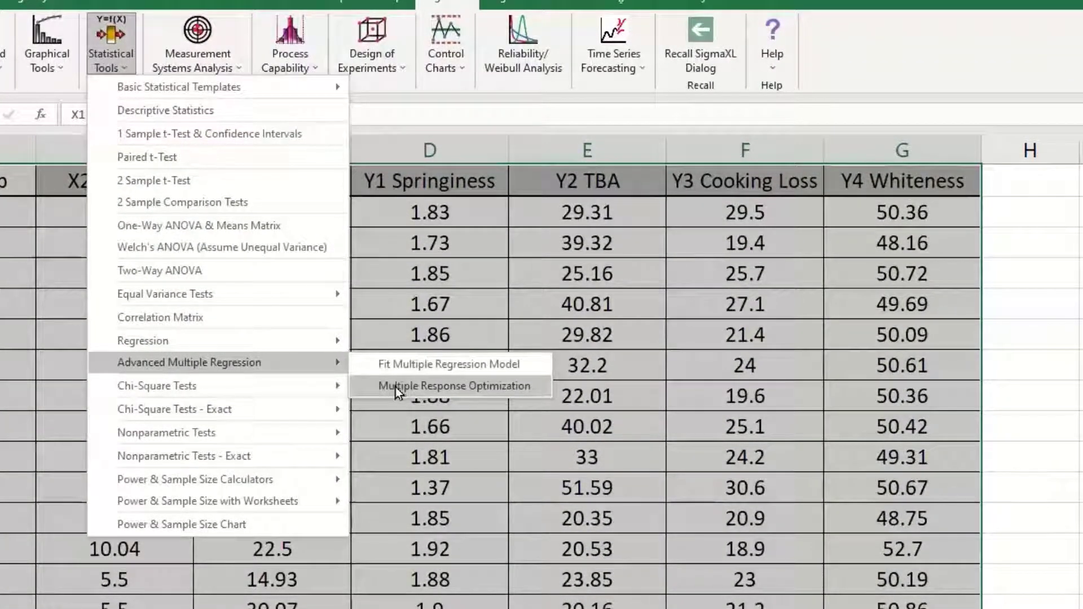
{"action": "left_click", "coordinate": [418, 387]}
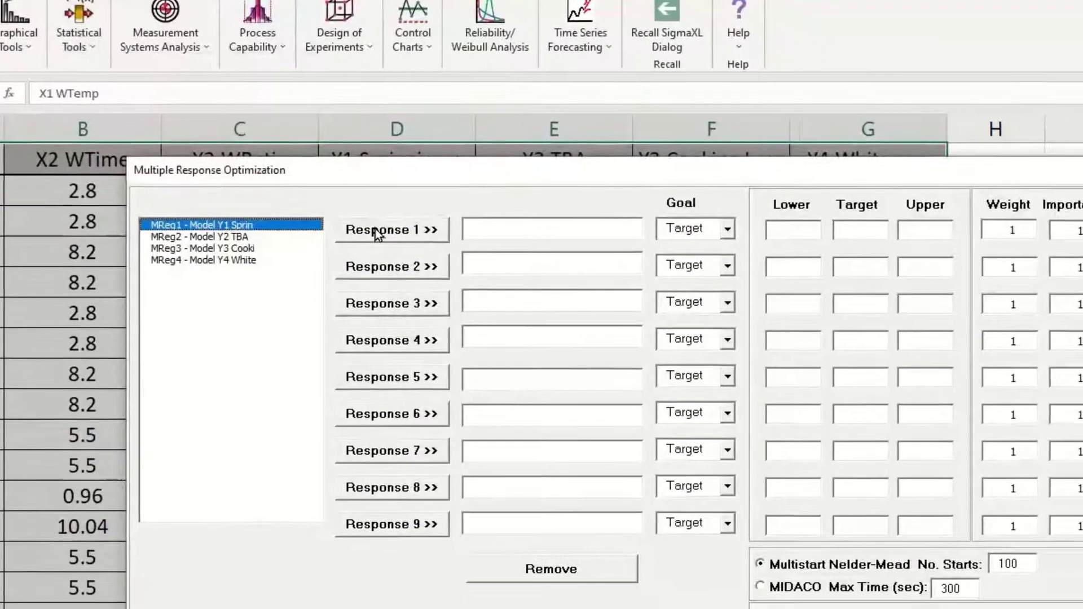
{"action": "left_click", "coordinate": [407, 258]}
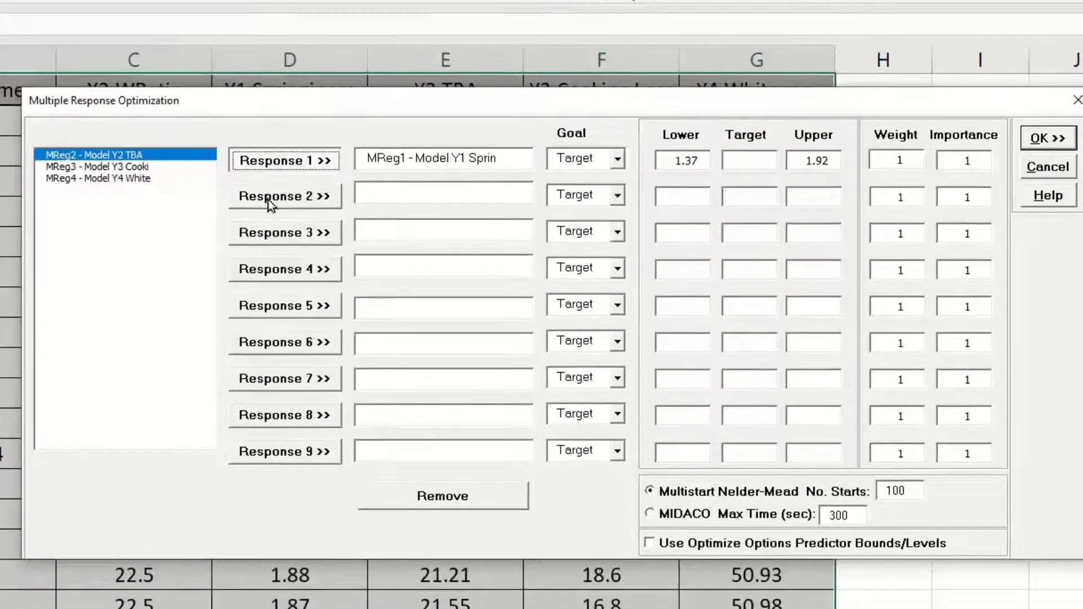
{"action": "left_click", "coordinate": [351, 241]}
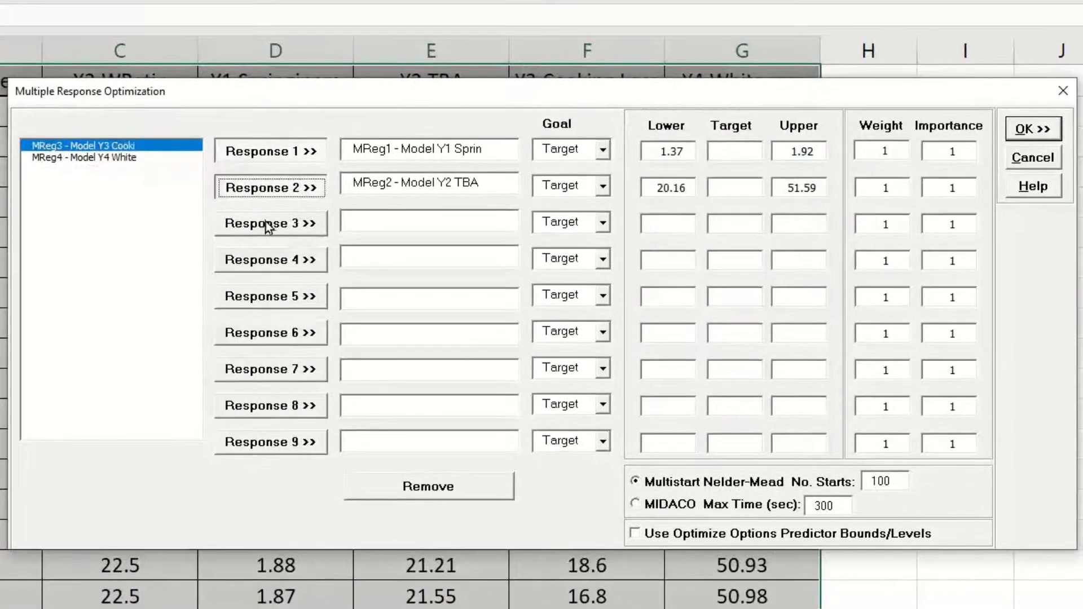
{"action": "left_click", "coordinate": [267, 226]}
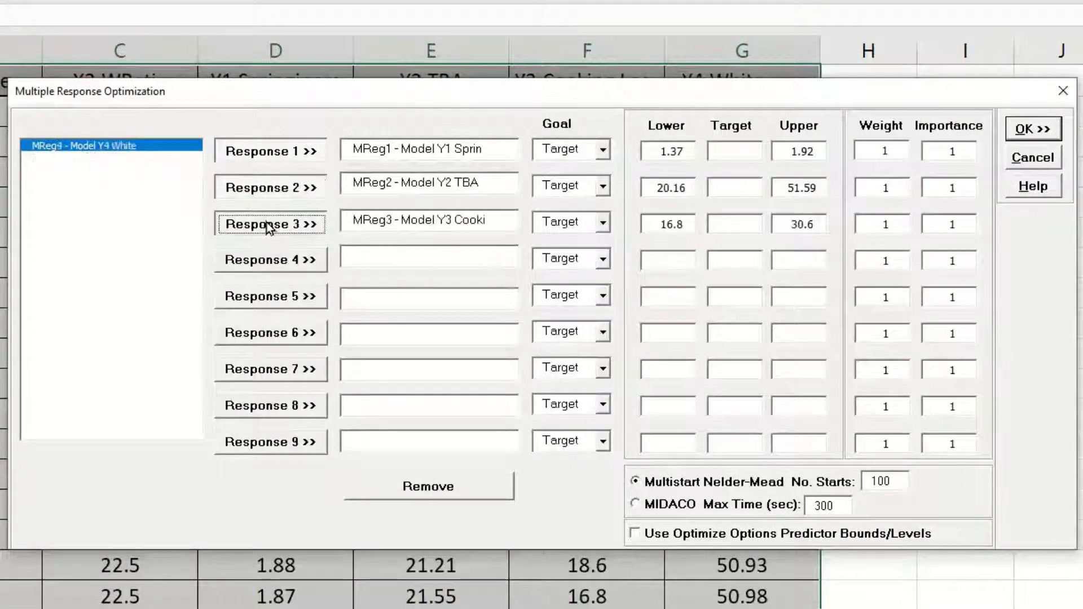
{"action": "left_click", "coordinate": [282, 271]}
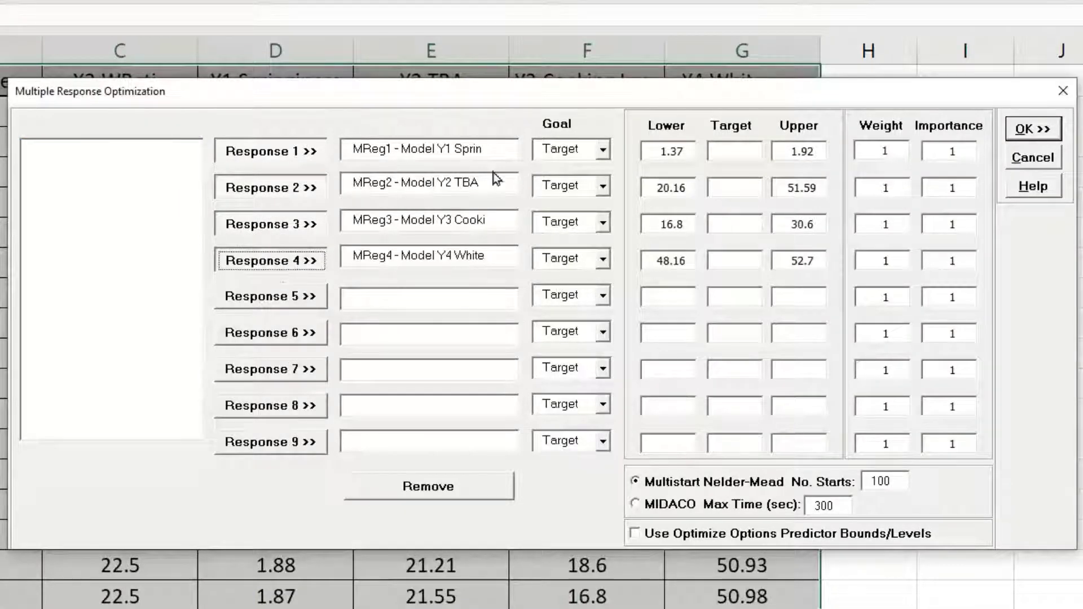
Set the goals to Maximize for Y1 and Y4 and Minimize for Y2 and Y3, and run the multiple response optimization.
{"action": "left_click", "coordinate": [603, 149]}
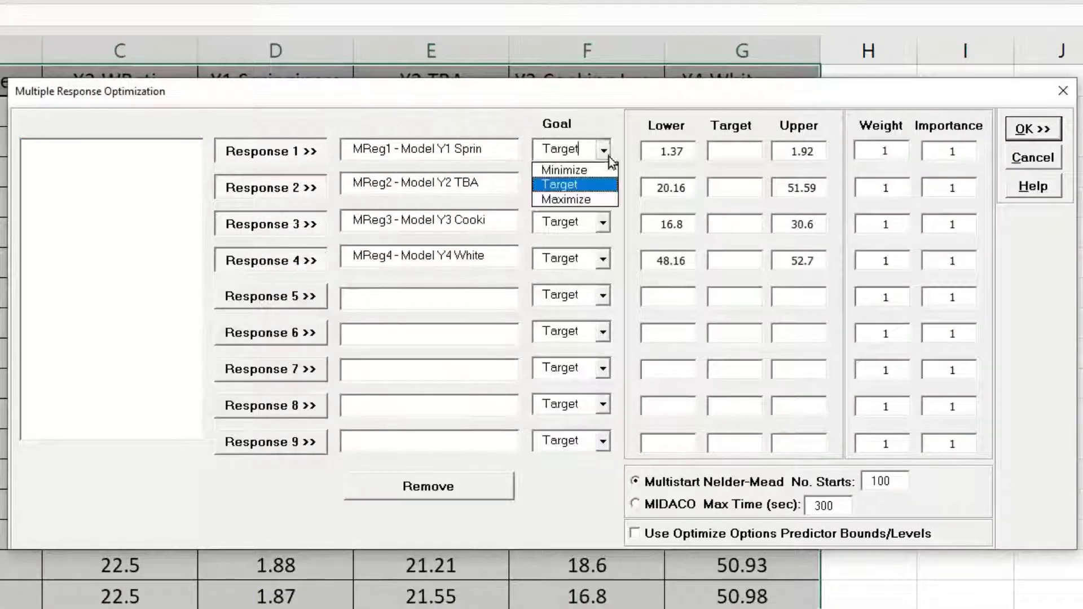
{"action": "left_click", "coordinate": [587, 199]}
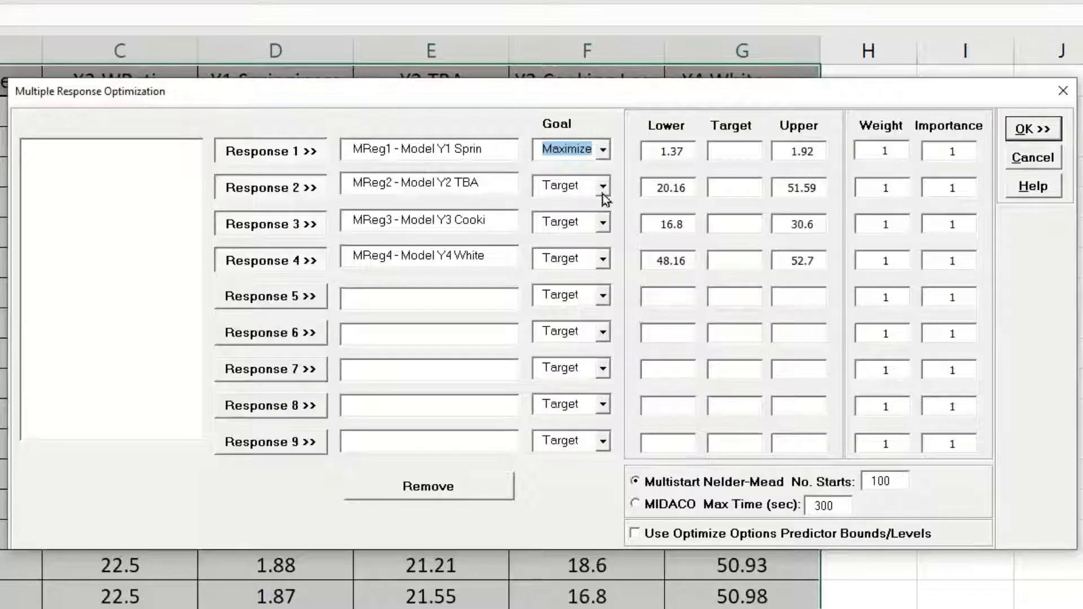
{"action": "left_click", "coordinate": [602, 188]}
{"action": "left_click", "coordinate": [597, 206]}
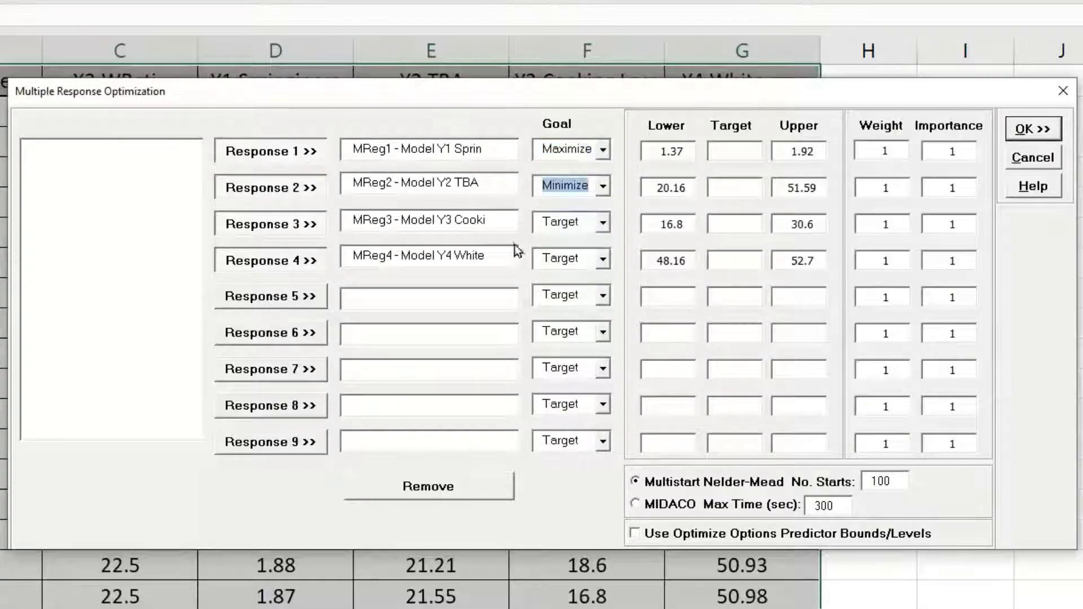
{"action": "left_click", "coordinate": [603, 226]}
{"action": "left_click", "coordinate": [592, 243]}
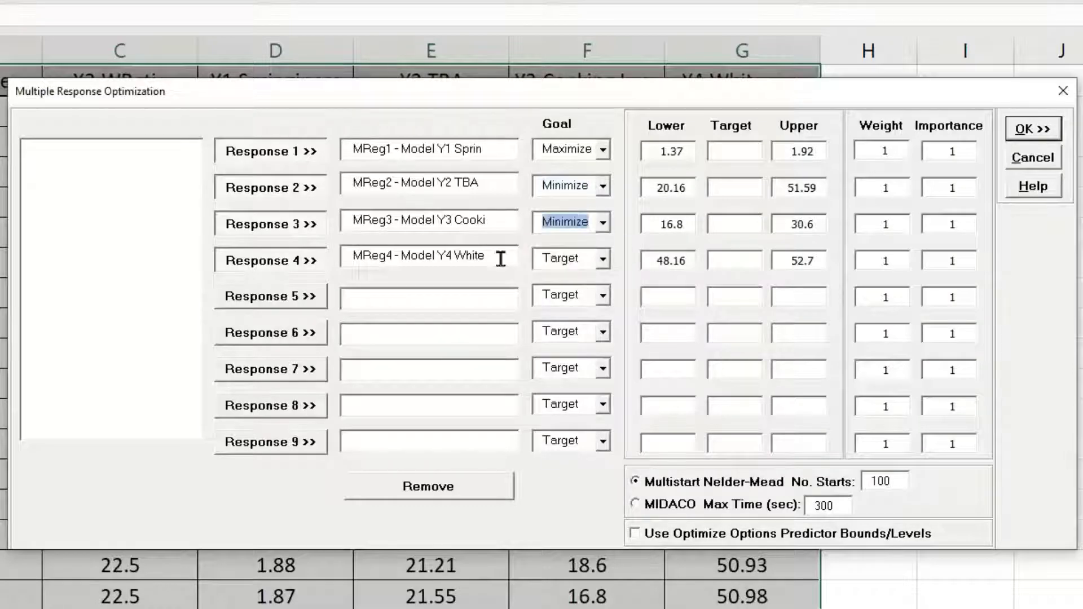
{"action": "left_click", "coordinate": [603, 259]}
{"action": "left_click", "coordinate": [581, 309]}
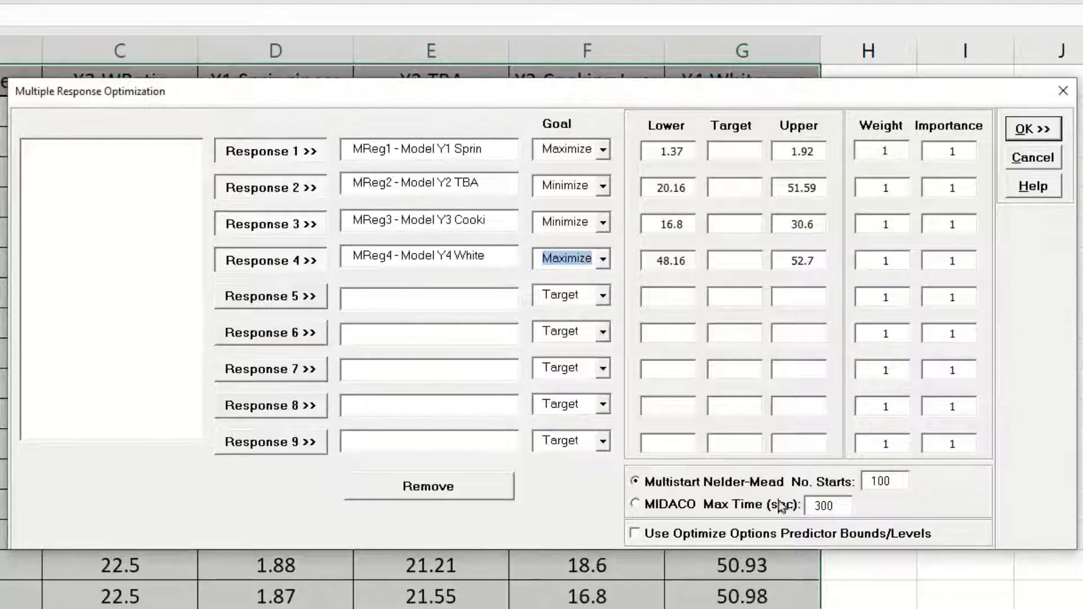
{"action": "left_click", "coordinate": [1043, 130]}
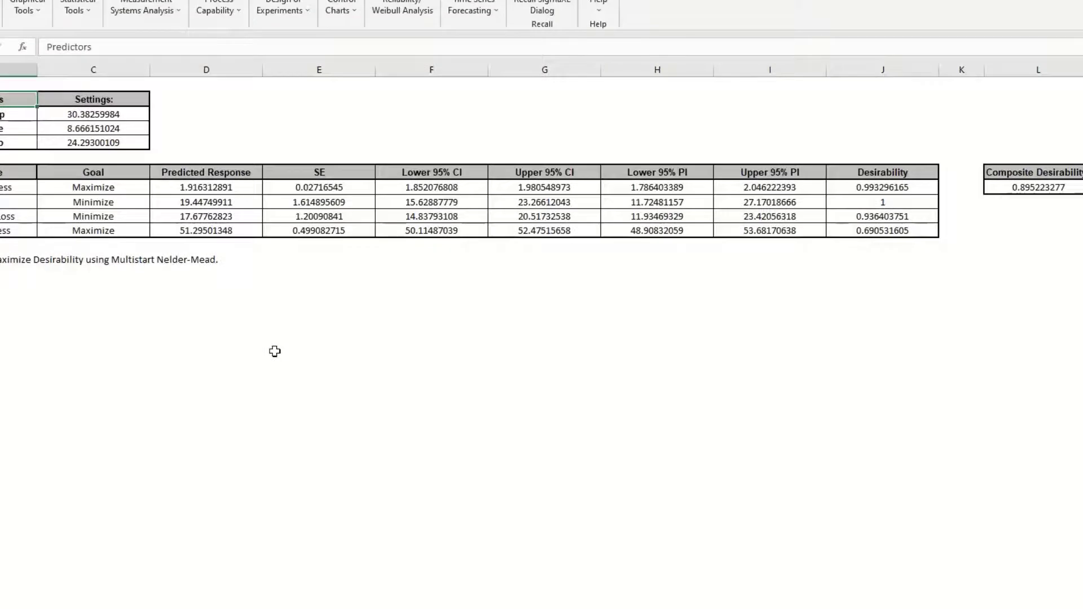
Switch to the PowerPoint presentation on what's new in SigmaXL Version 9.1.
{"action": "key", "text": "alt+Tab"}
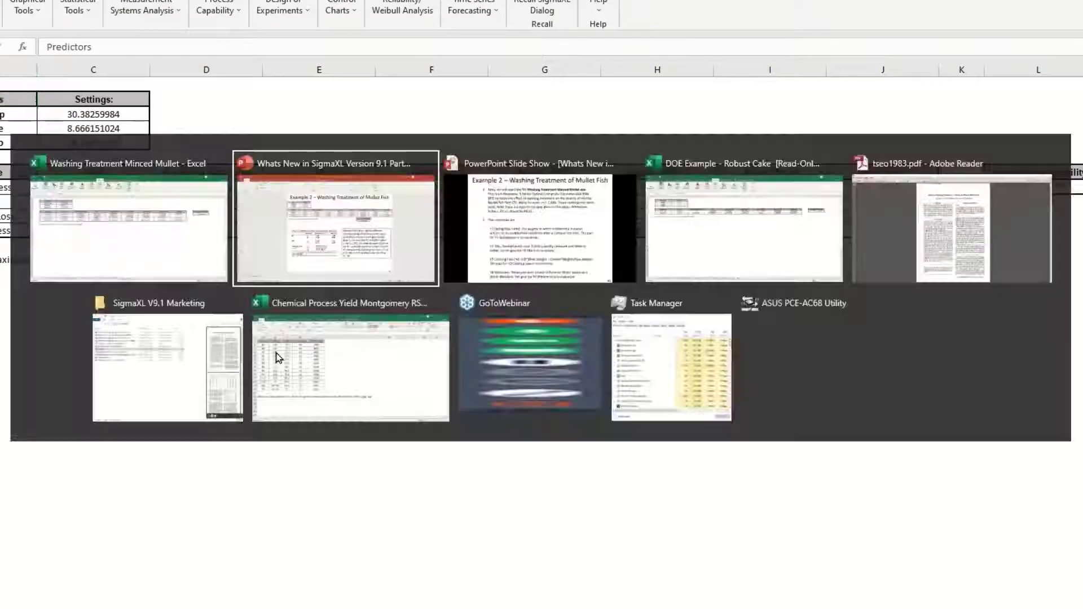